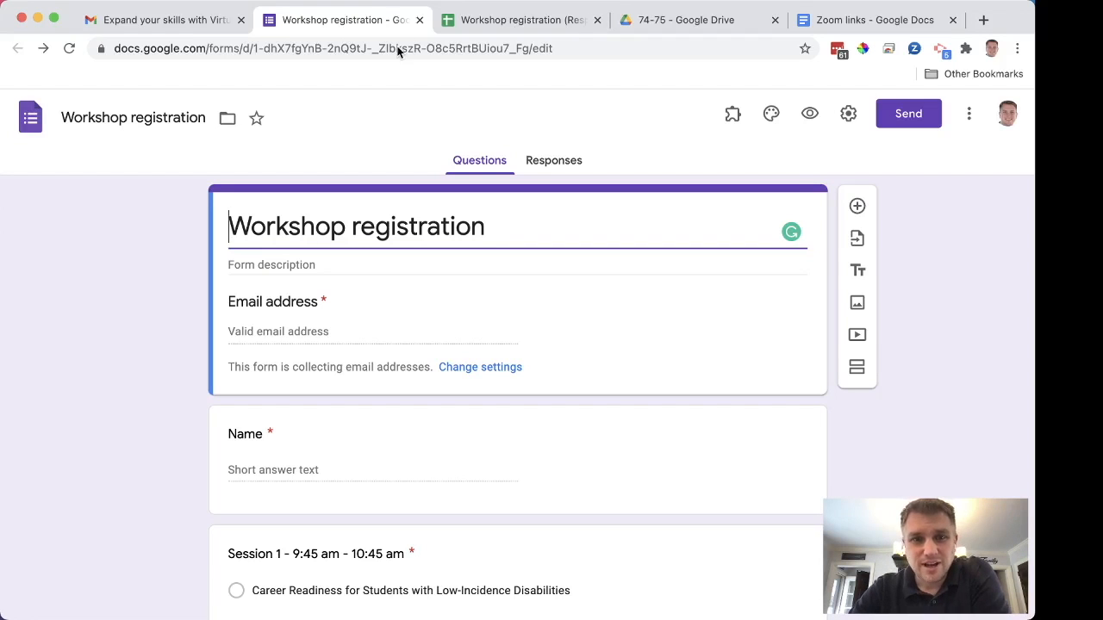
Step: Review the Workshop registration form's email, name and four session questions along with their workshop options
scroll(394, 339, "down", 3)
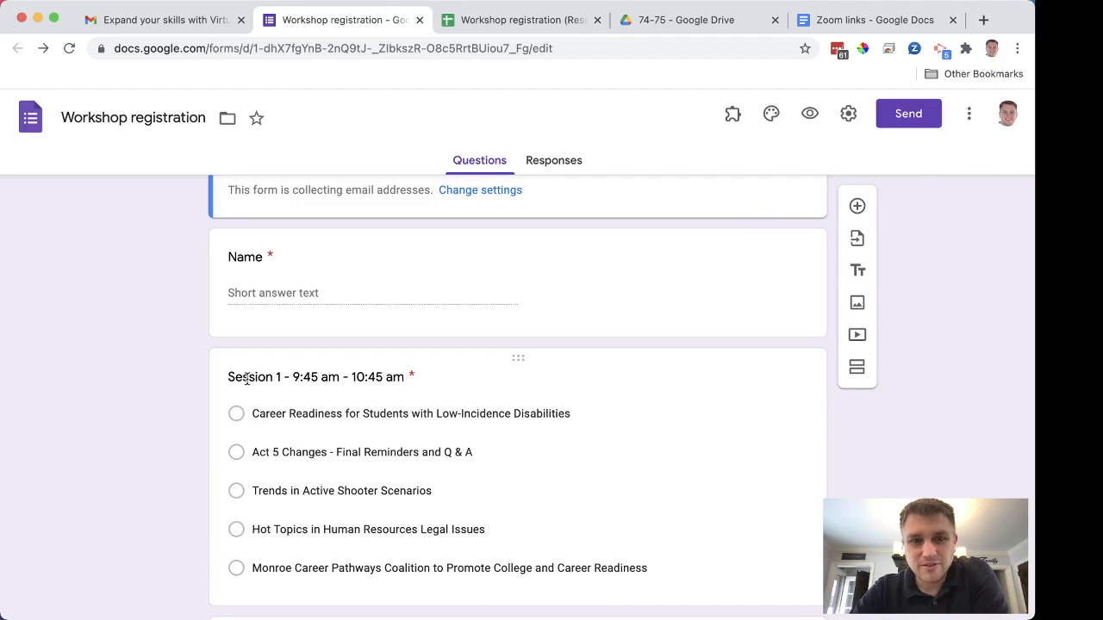
scroll(333, 499, "down", 5)
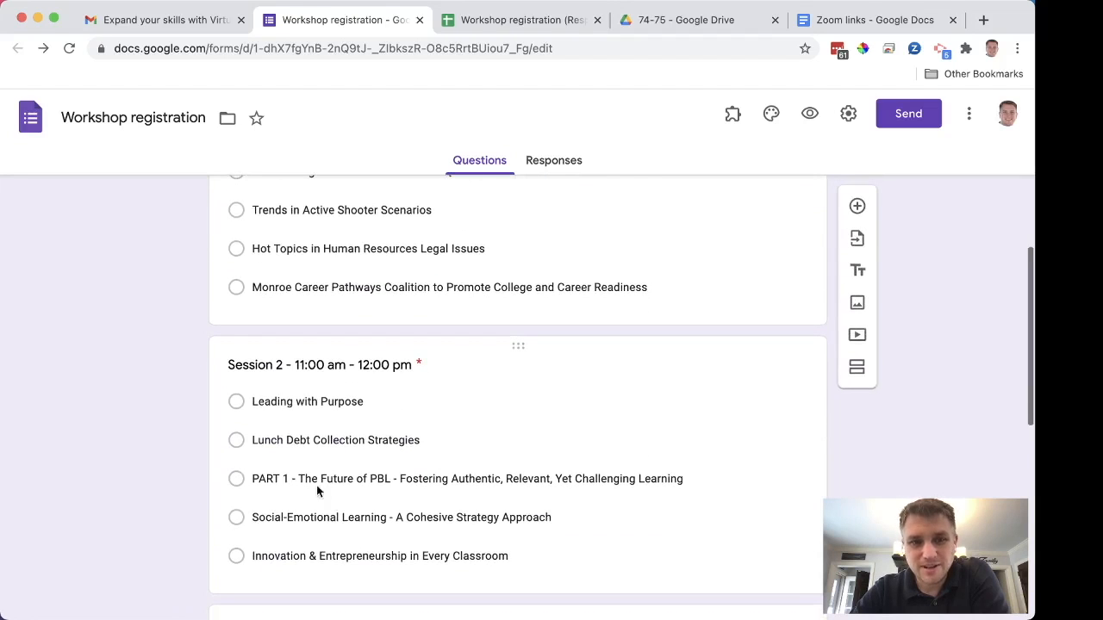
scroll(310, 482, "down", 5)
scroll(304, 471, "up", 15)
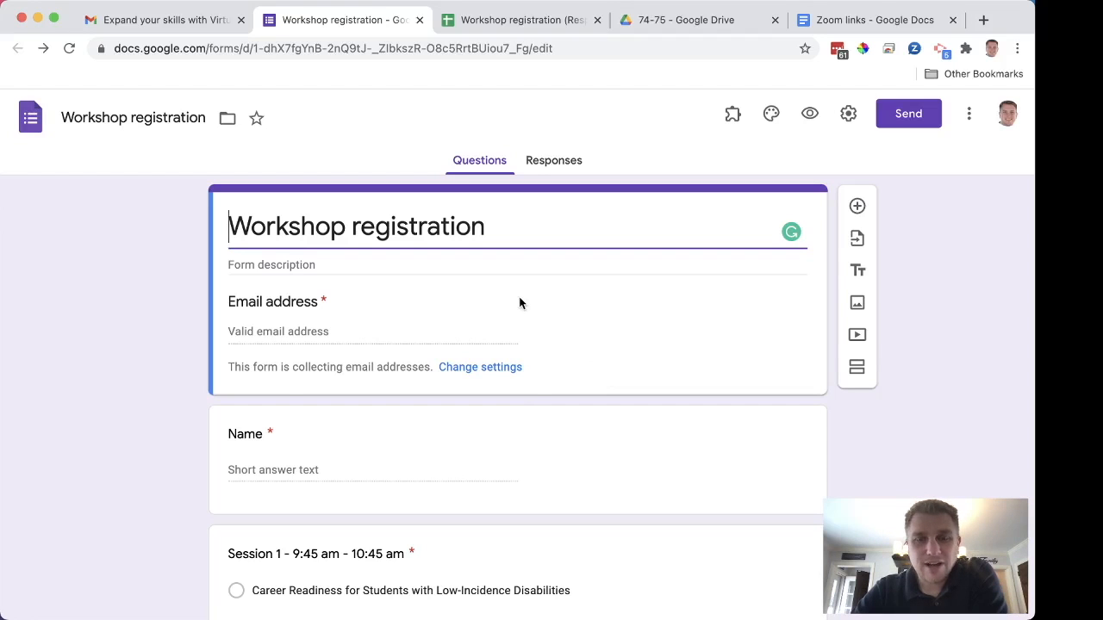
scroll(519, 302, "down", 1)
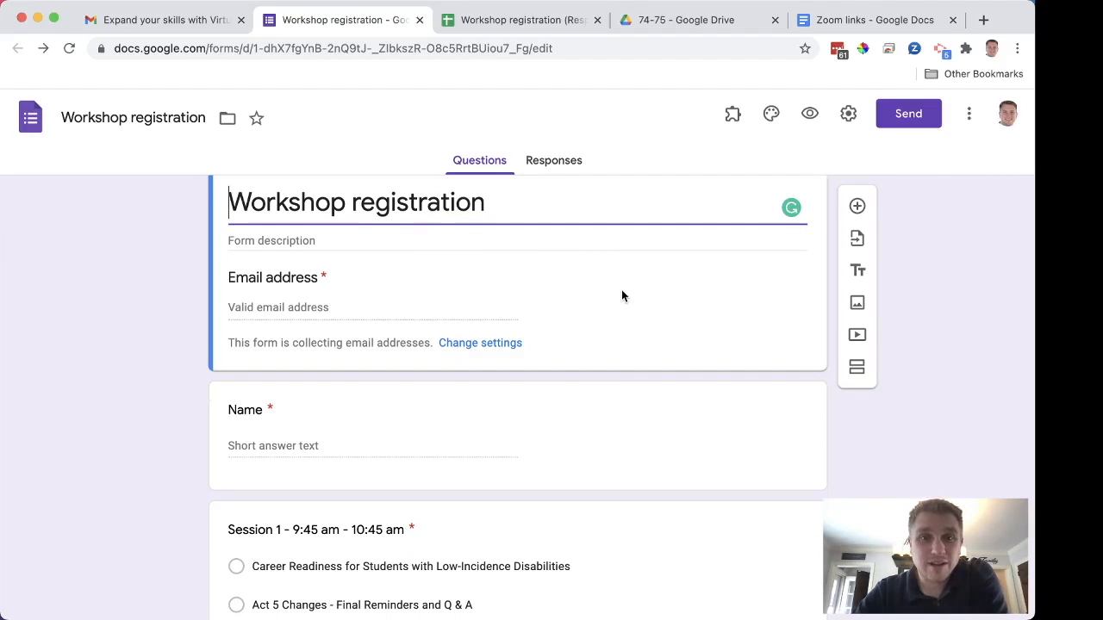
scroll(621, 291, "up", 1)
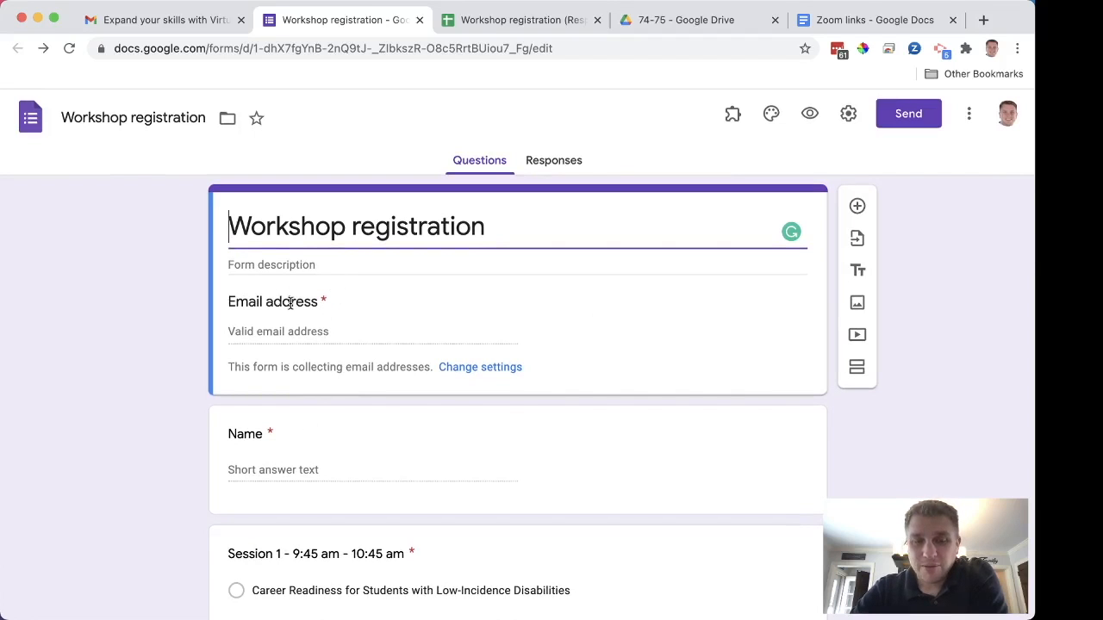
scroll(403, 500, "down", 3)
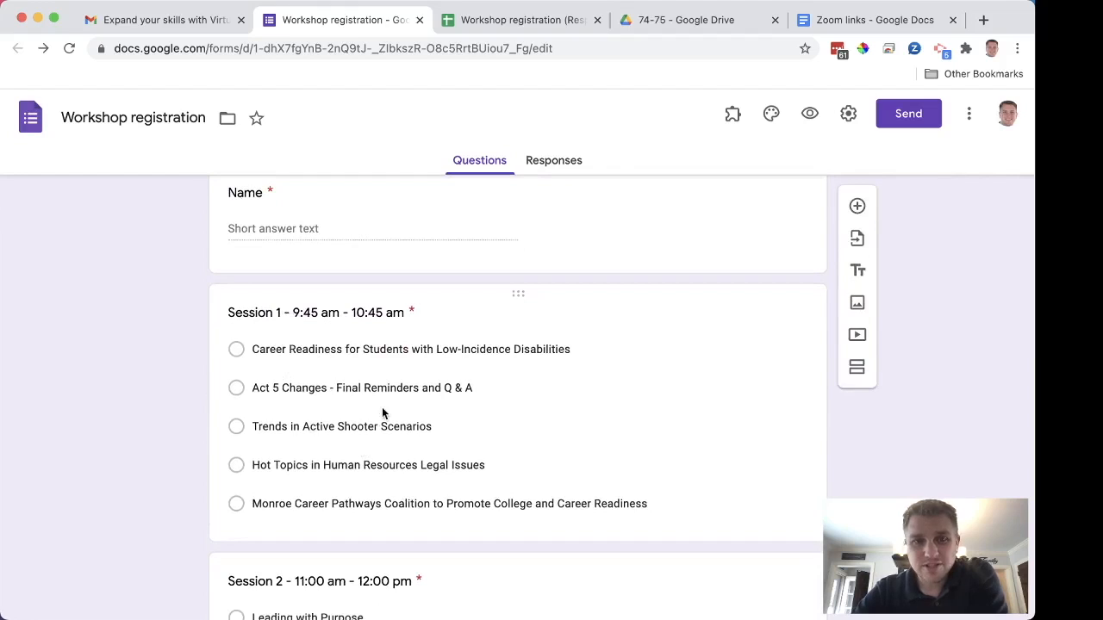
scroll(383, 414, "down", 10)
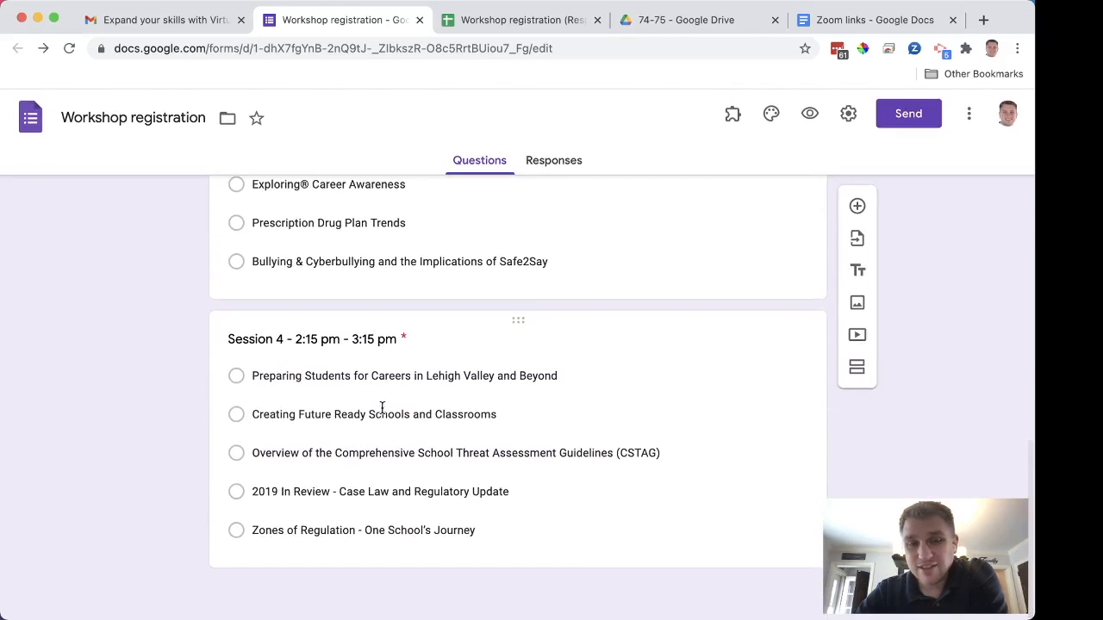
scroll(381, 408, "up", 10)
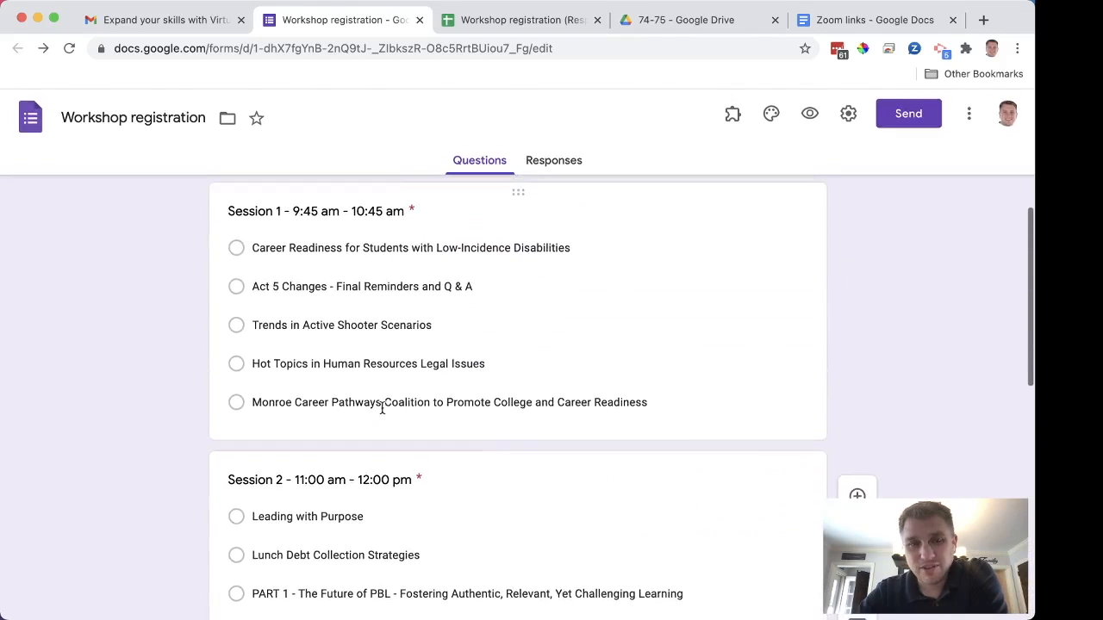
scroll(382, 407, "up", 3)
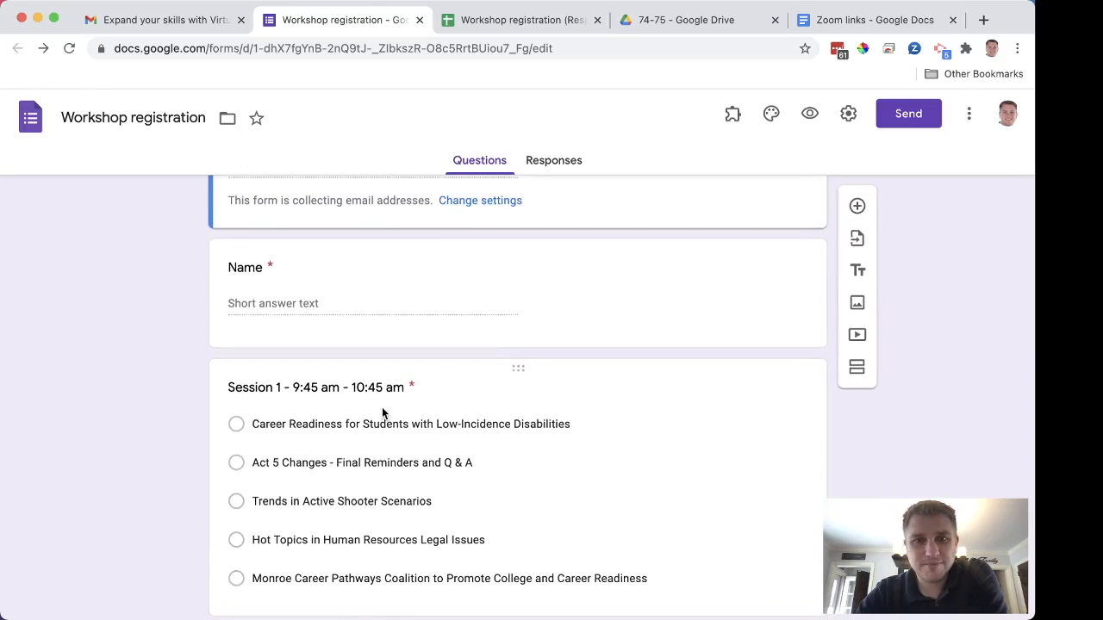
Step: View the form's responses, switch to the linked Google Sheets response spreadsheet, and examine its headers from Session 4 through Session4Outlook
left_click(552, 165)
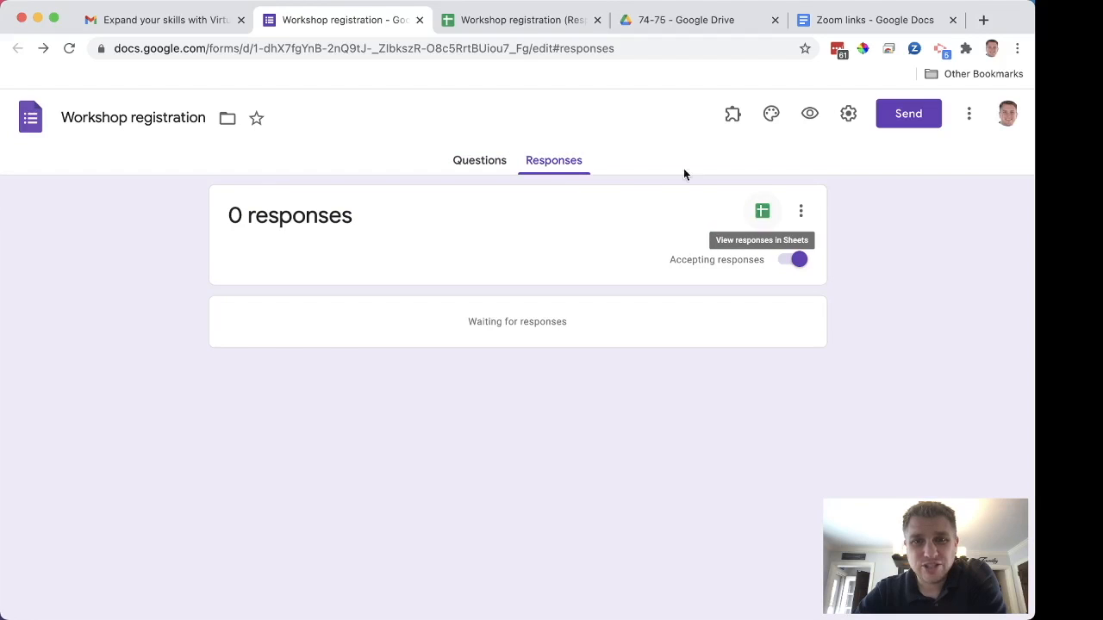
left_click(501, 17)
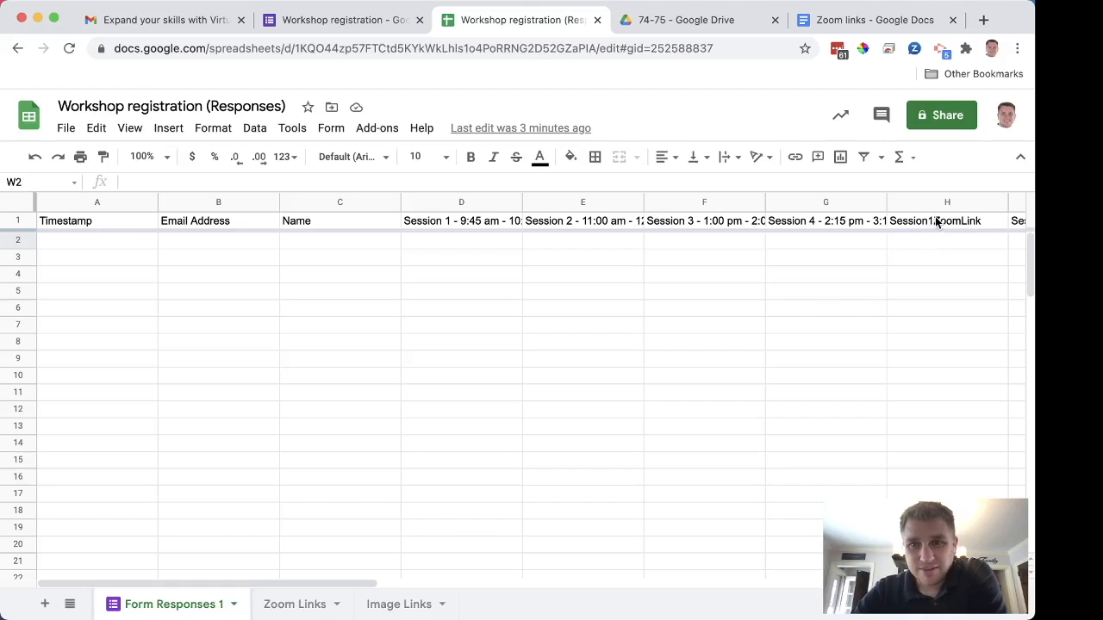
left_click(838, 224)
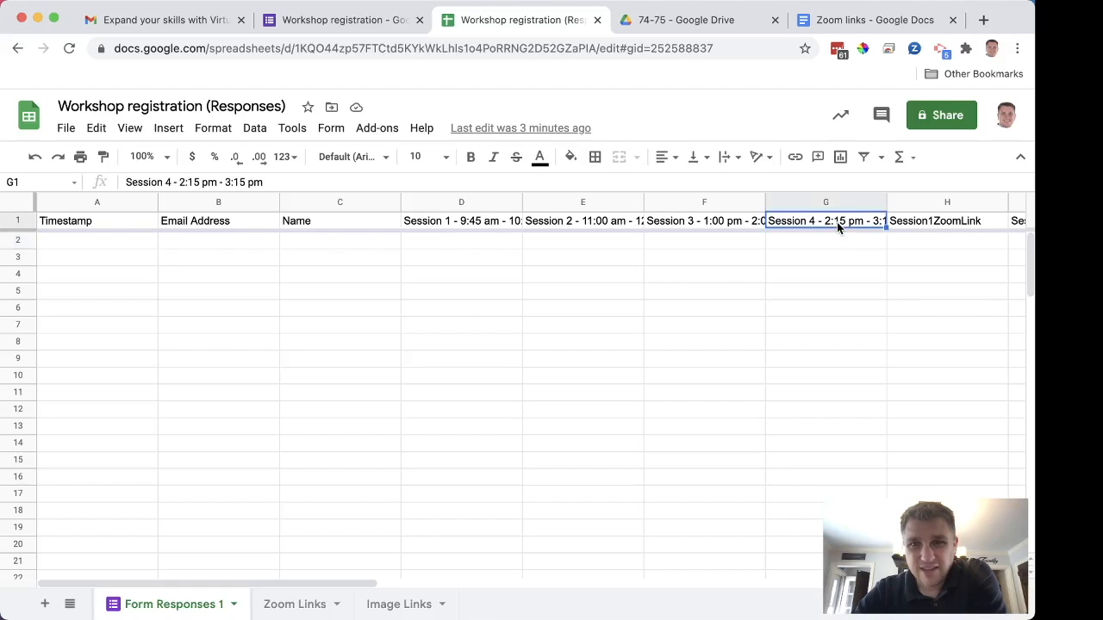
key("Right")
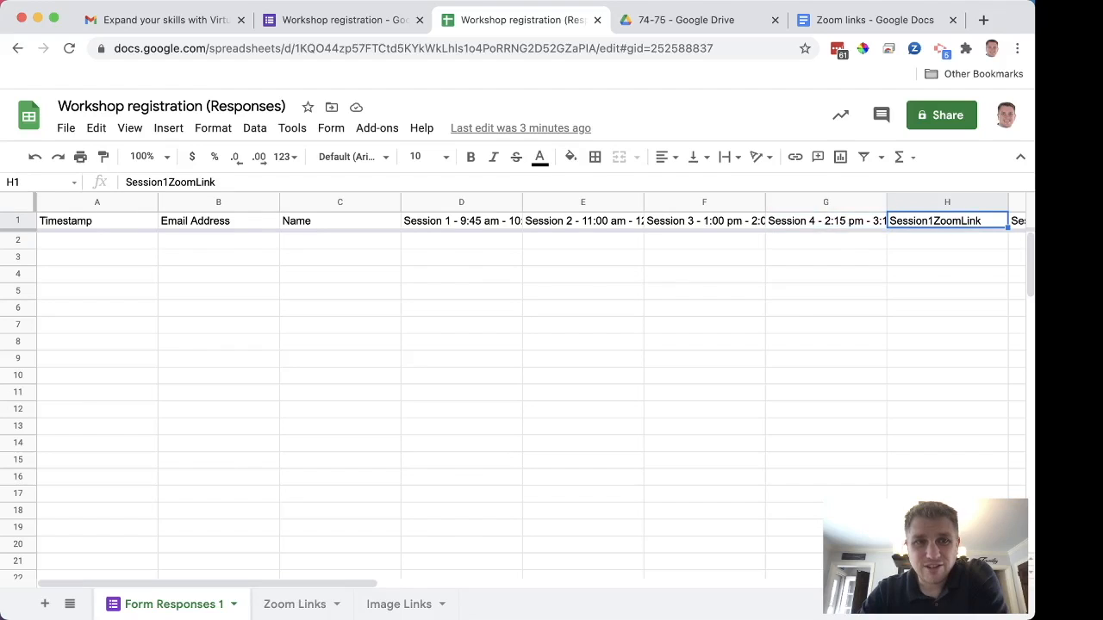
key("Right")
key("Right")
key("Right")
key("Right")
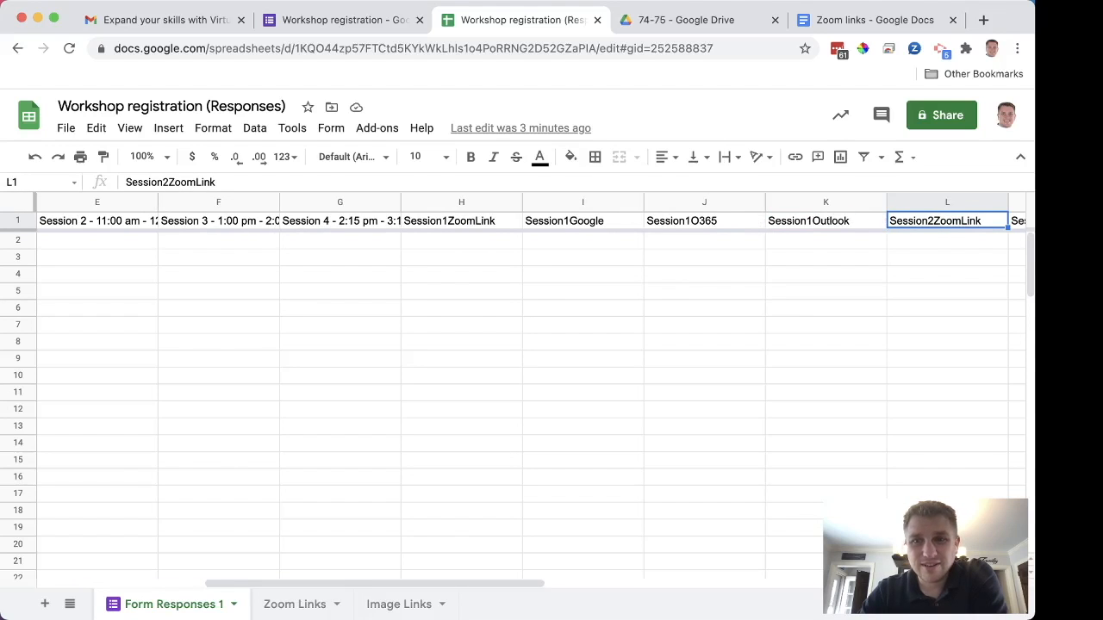
key("Right")
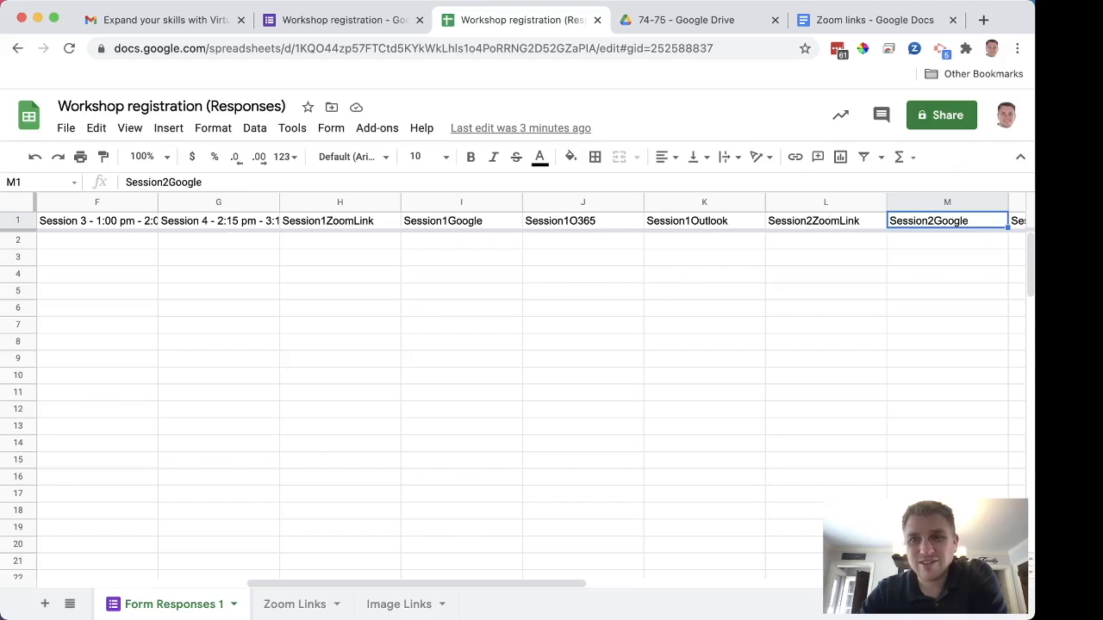
key("Right")
key("Right")
key("Right")
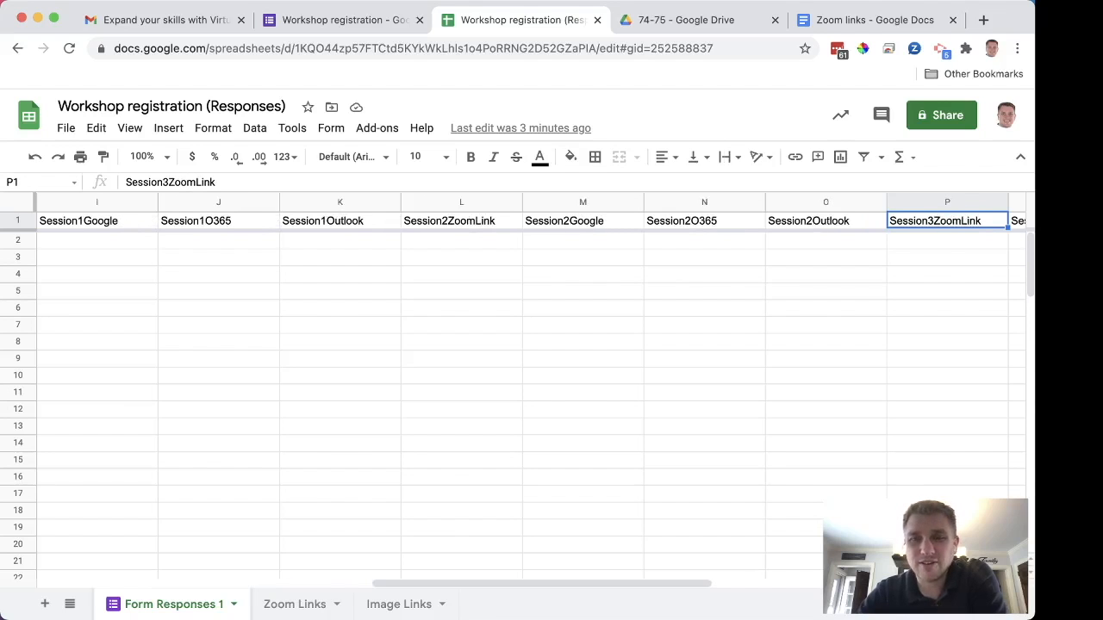
scroll(892, 247, "right", 7)
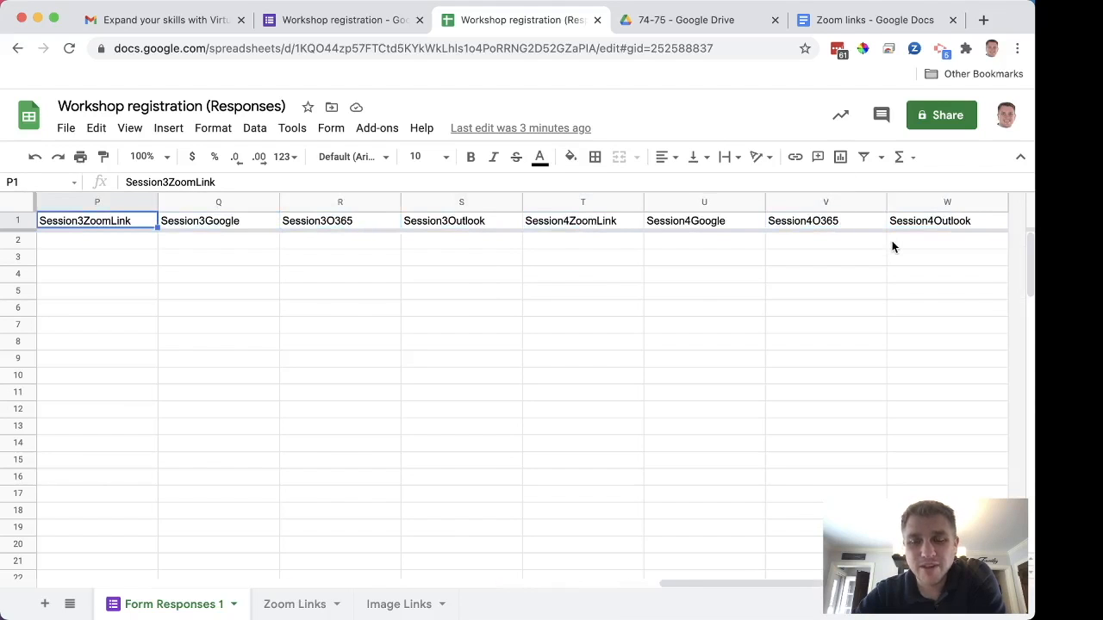
left_click(845, 226)
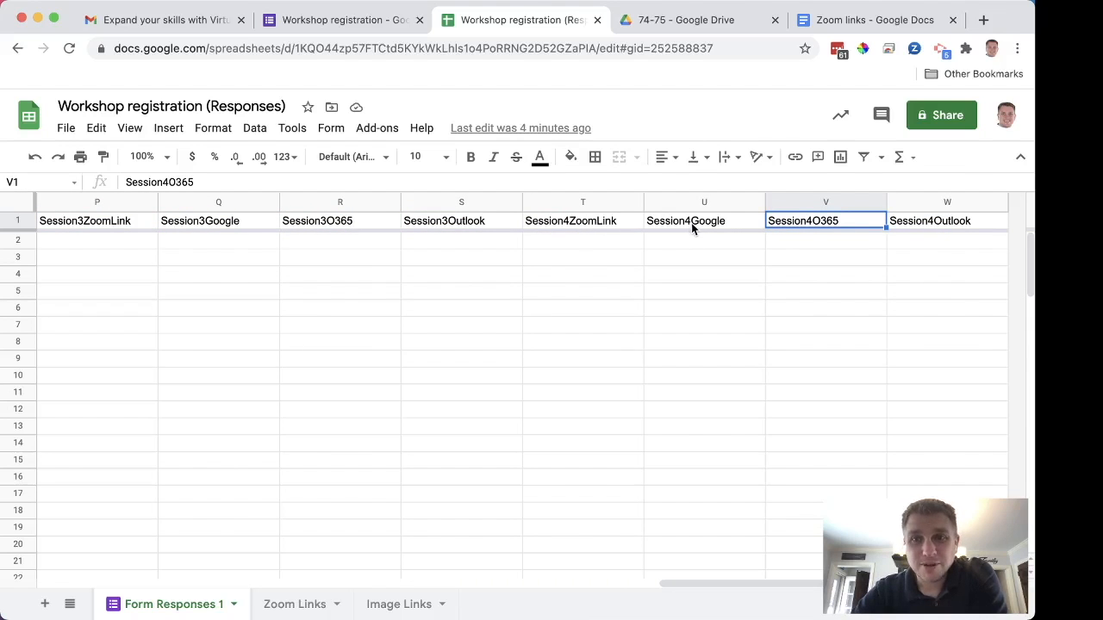
Step: Examine the Session 1 Zoom, Google, O365 and Outlook link columns in the Form Responses 1 sheet
scroll(693, 222, "left", 6)
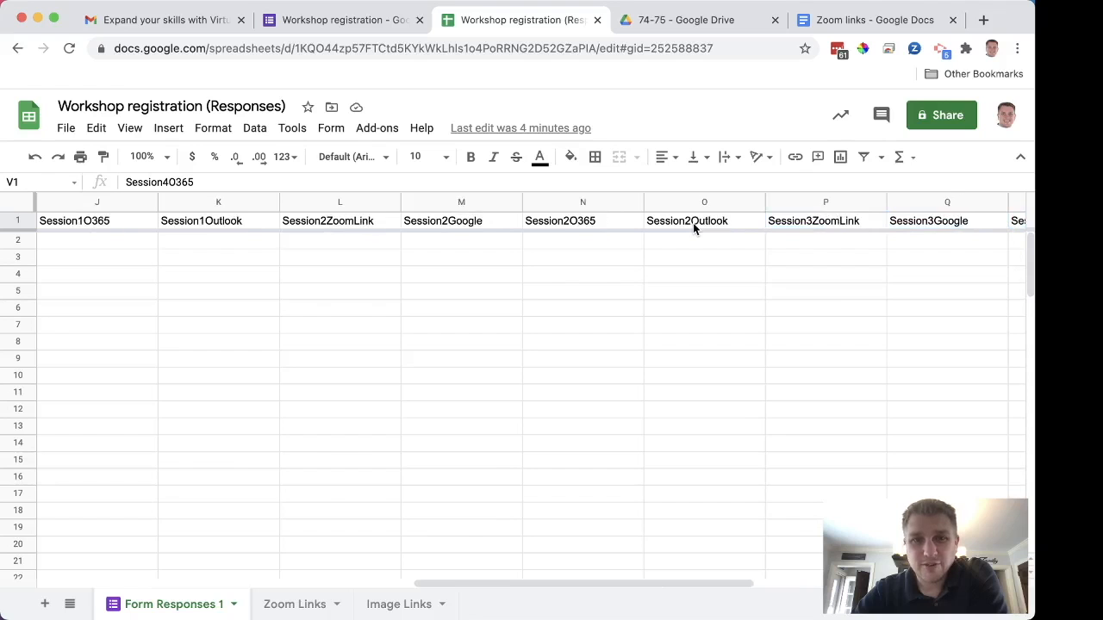
scroll(692, 223, "left", 3)
left_click(209, 222)
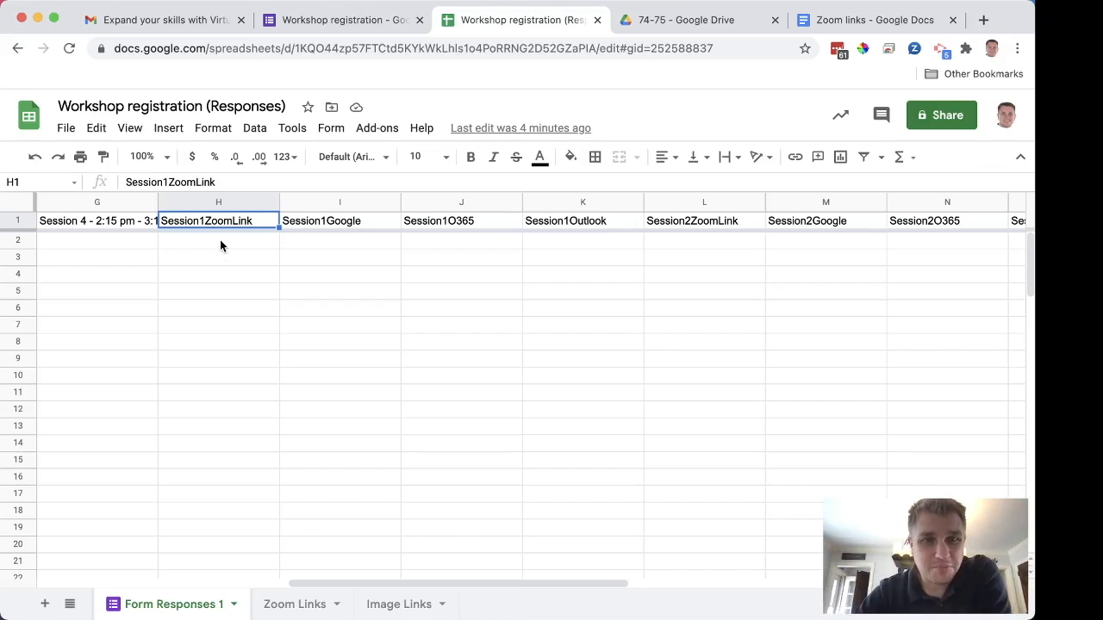
left_click(328, 243)
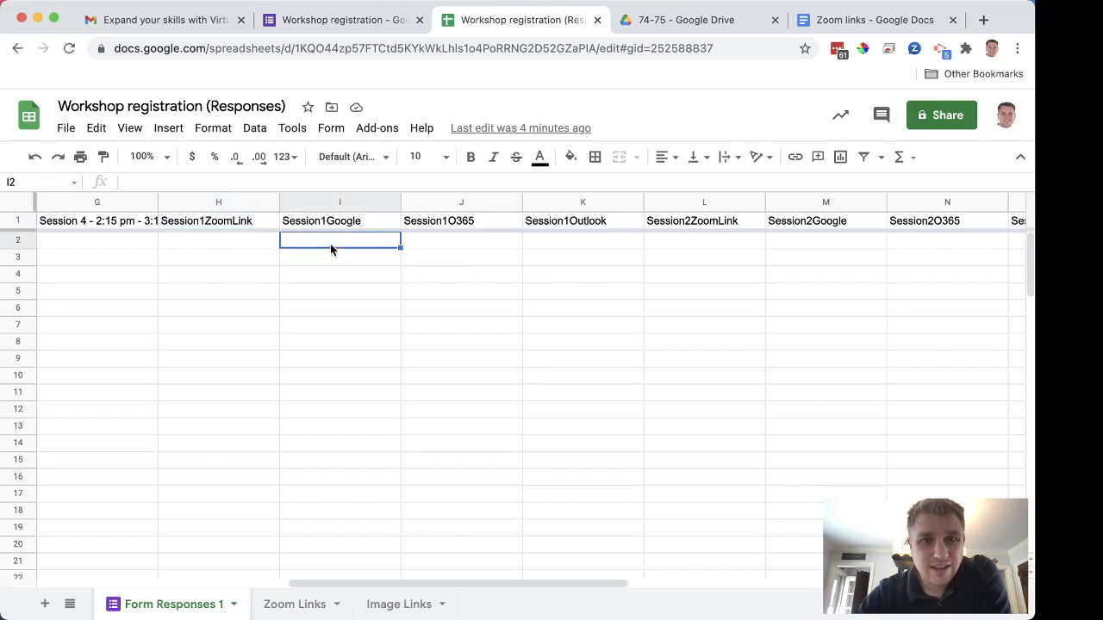
left_click(480, 243)
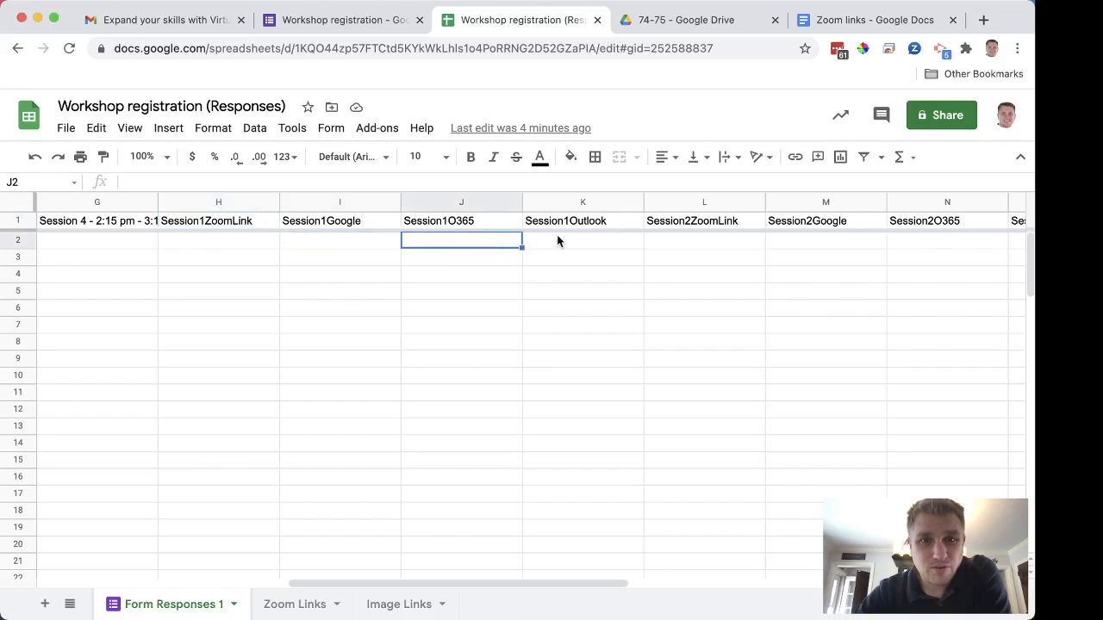
left_click(568, 246)
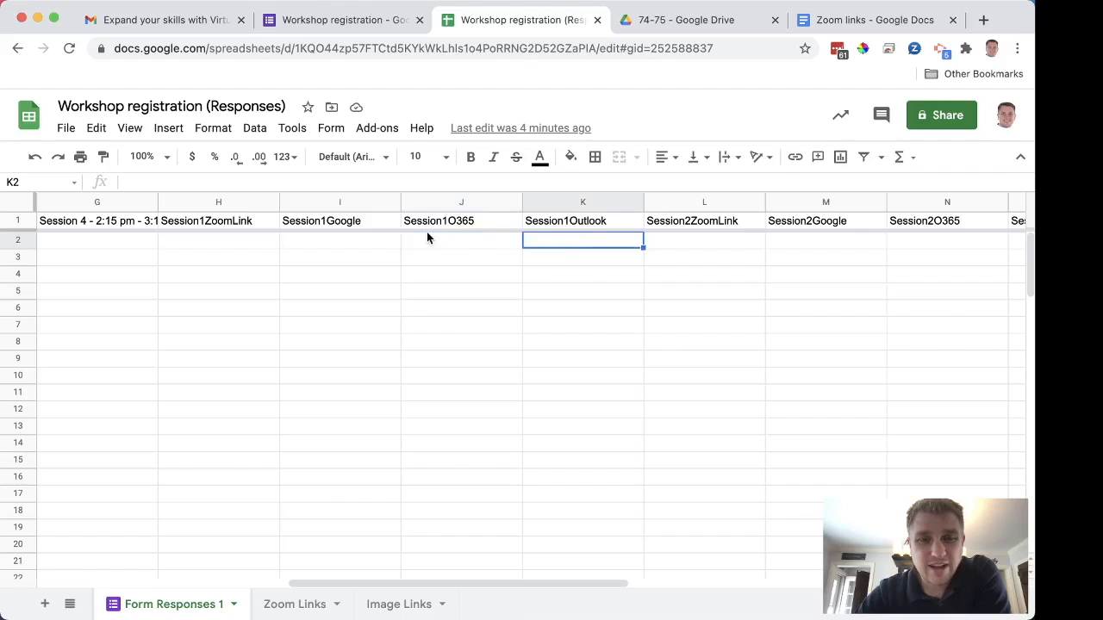
left_click(359, 242)
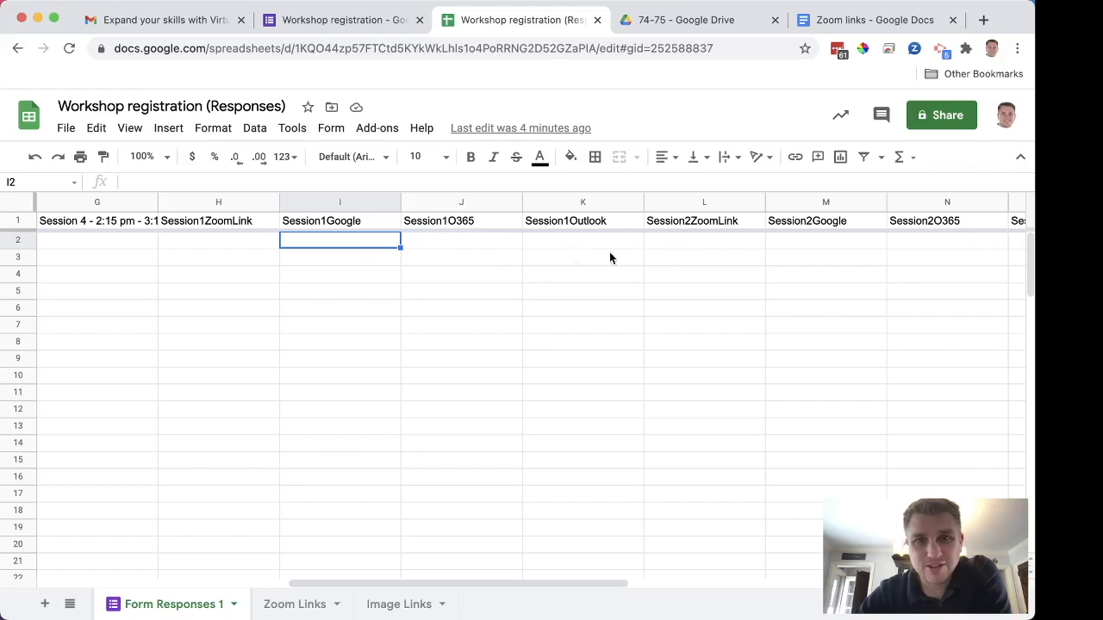
scroll(937, 256, "left", 5)
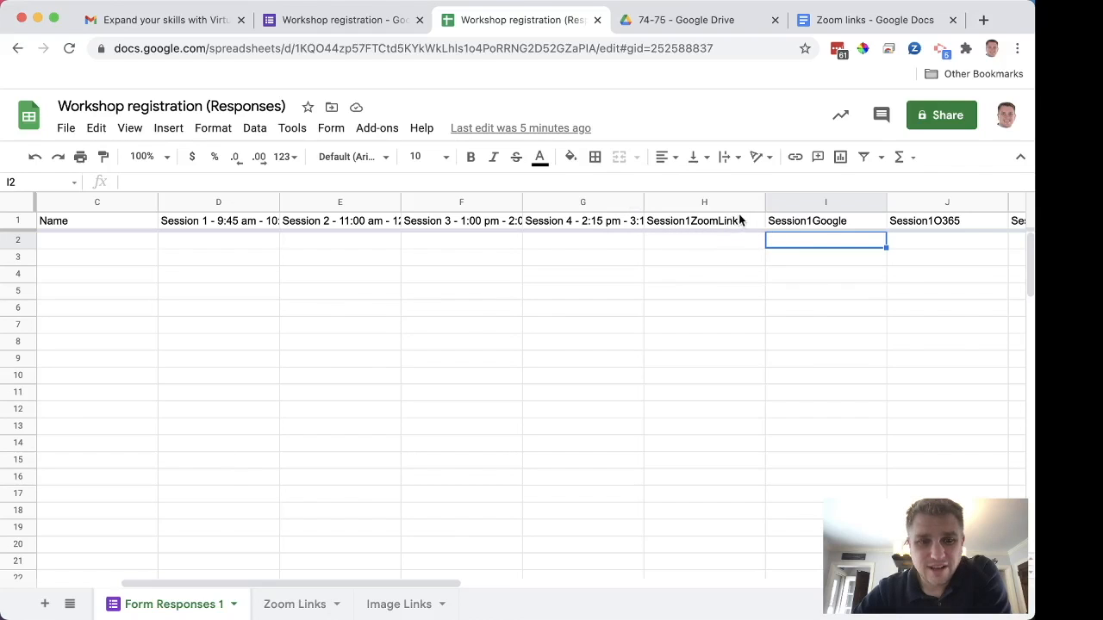
Step: Open the Zoom Links sheet and inspect the session titles in cells A2 to A4
left_click(300, 604)
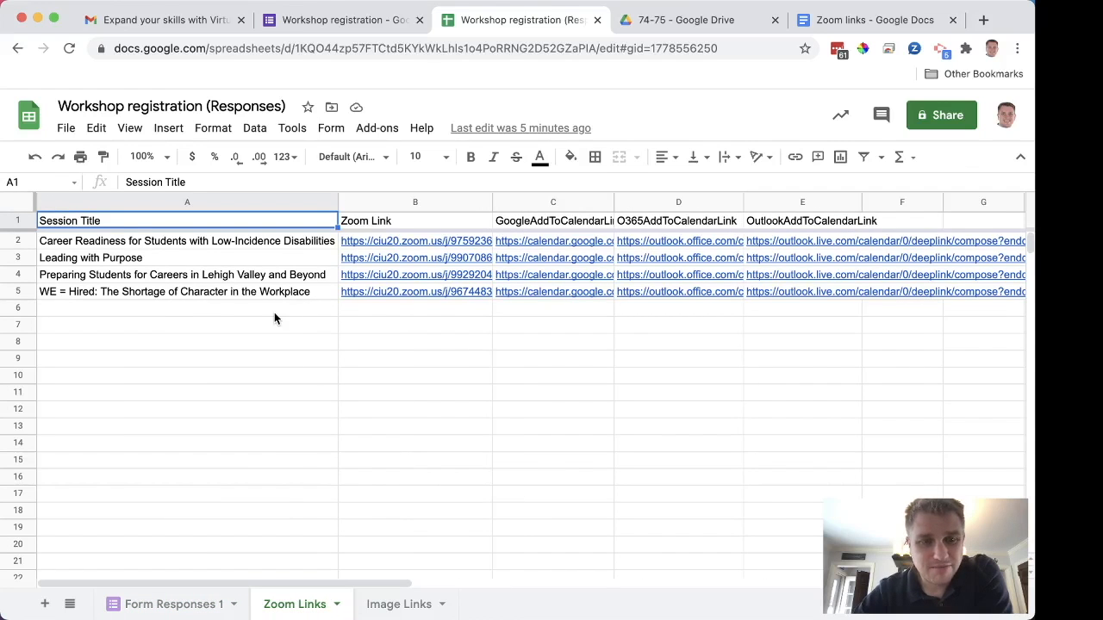
left_click(193, 243)
left_click(195, 259)
left_click(198, 273)
Step: Return to the form's questions and check the first options of Session 1 and Session 2 against the listed session titles
left_click(342, 26)
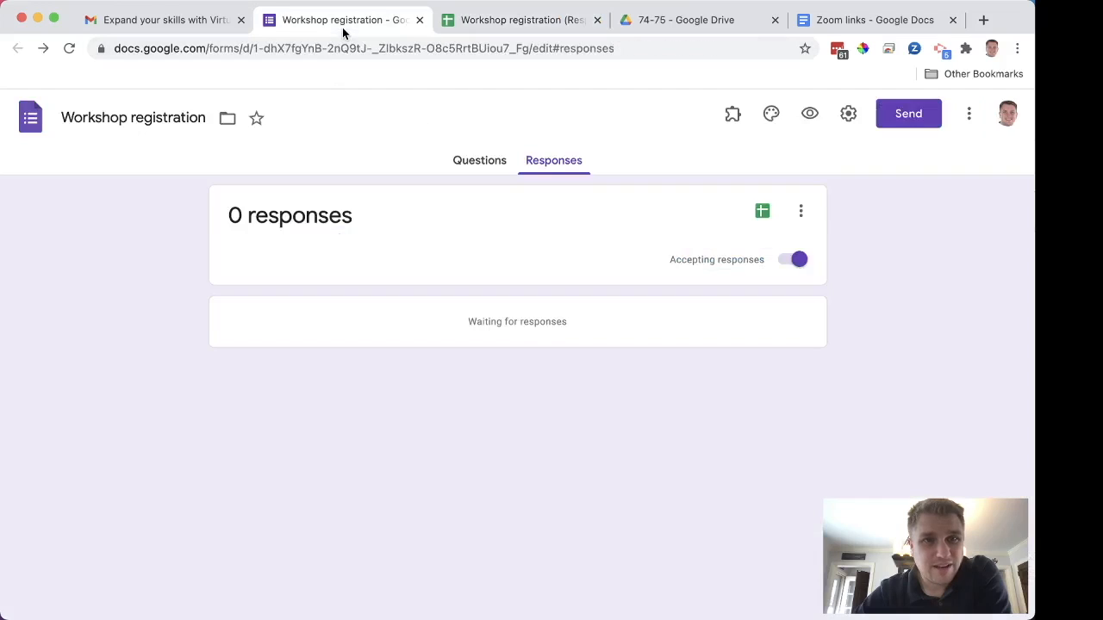
left_click(483, 164)
scroll(411, 395, "down", 3)
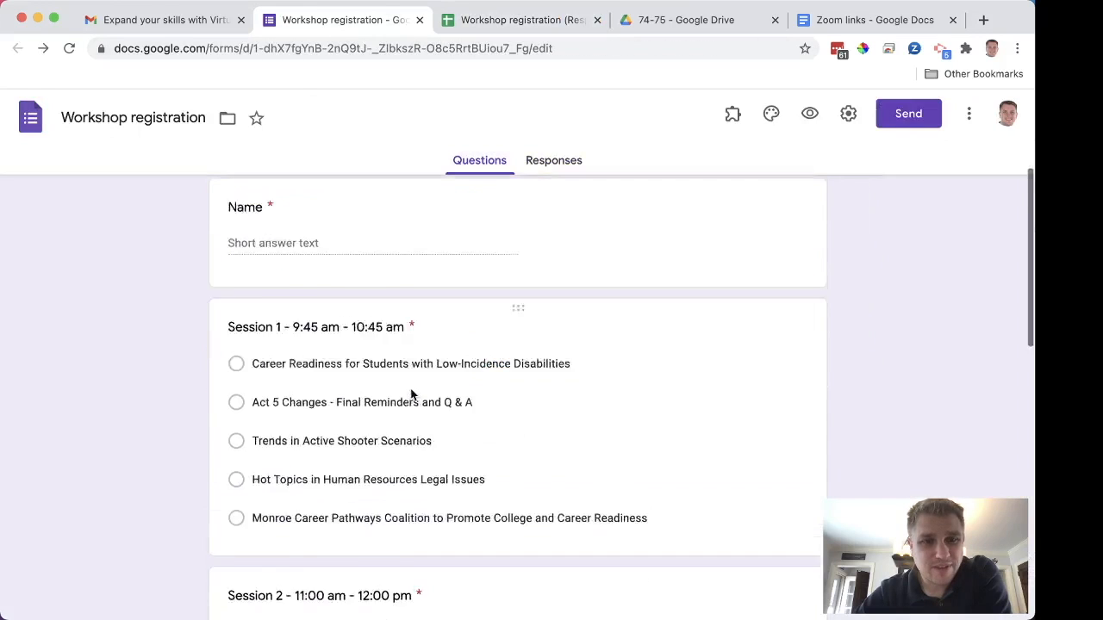
scroll(411, 394, "down", 2)
left_click(256, 283)
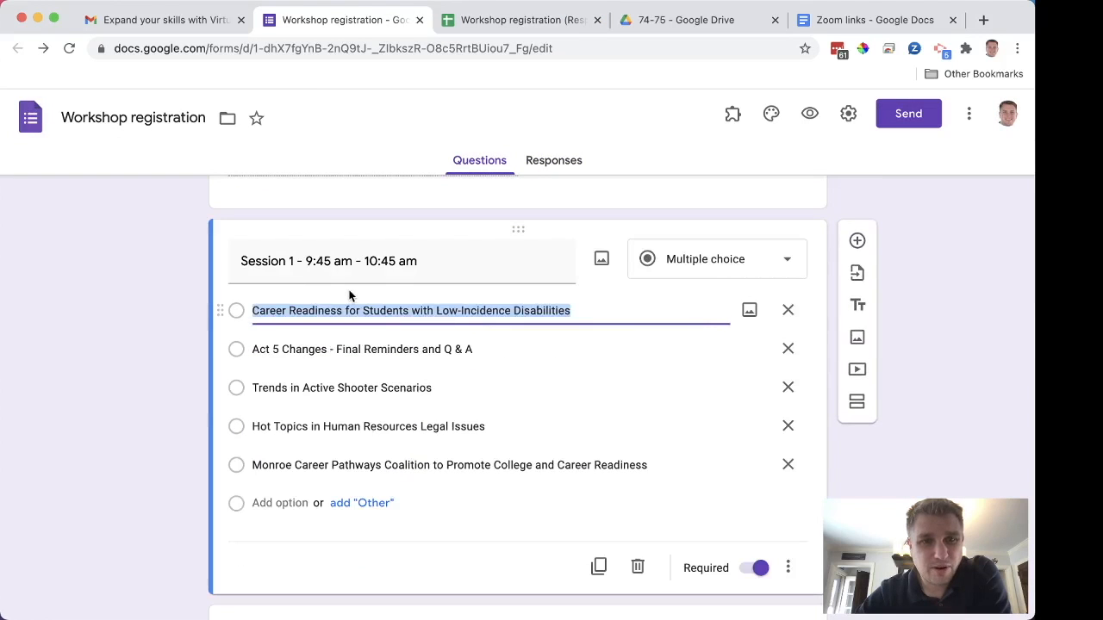
scroll(347, 292, "down", 5)
left_click(298, 457)
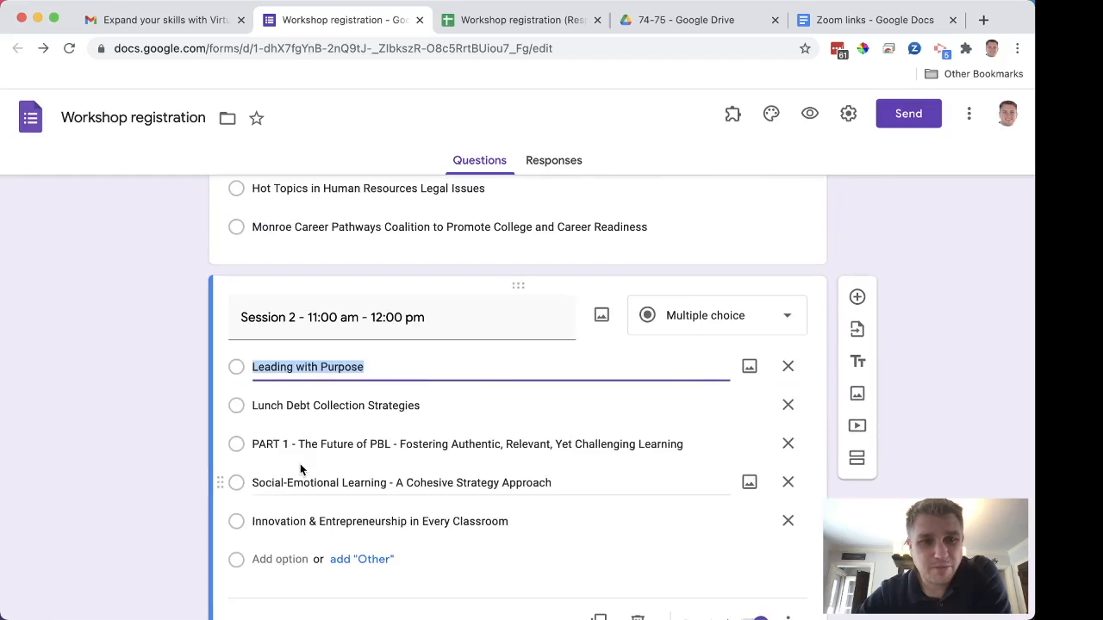
Step: Check the first session's Zoom link in the Zoom Links sheet against the first options of Sessions 1, 2 and 3 in the form
left_click(521, 20)
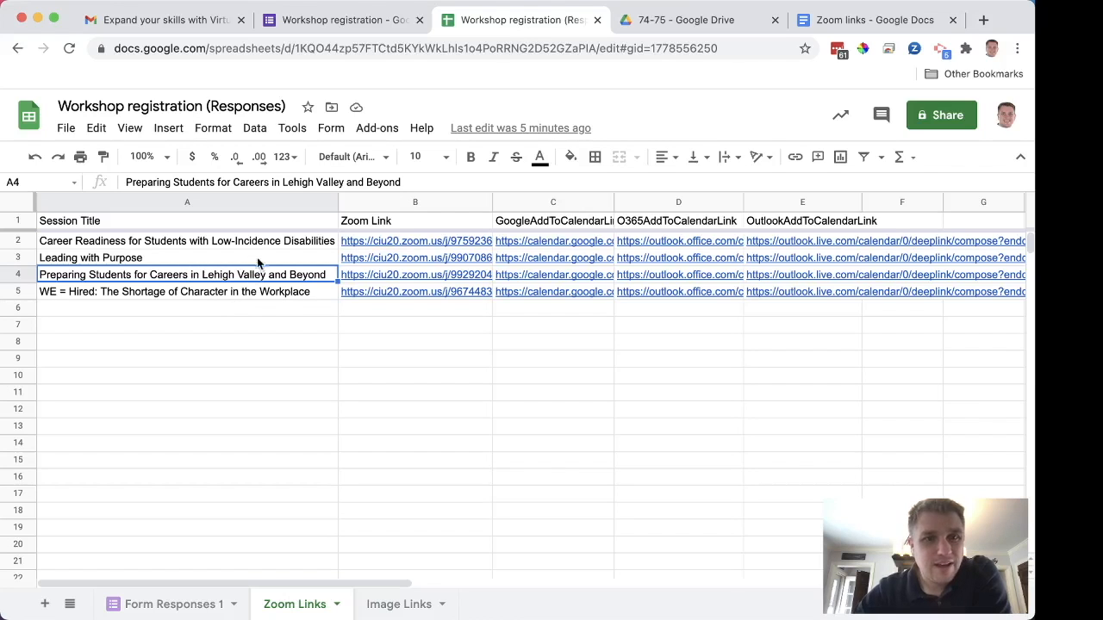
mouse_move(372, 247)
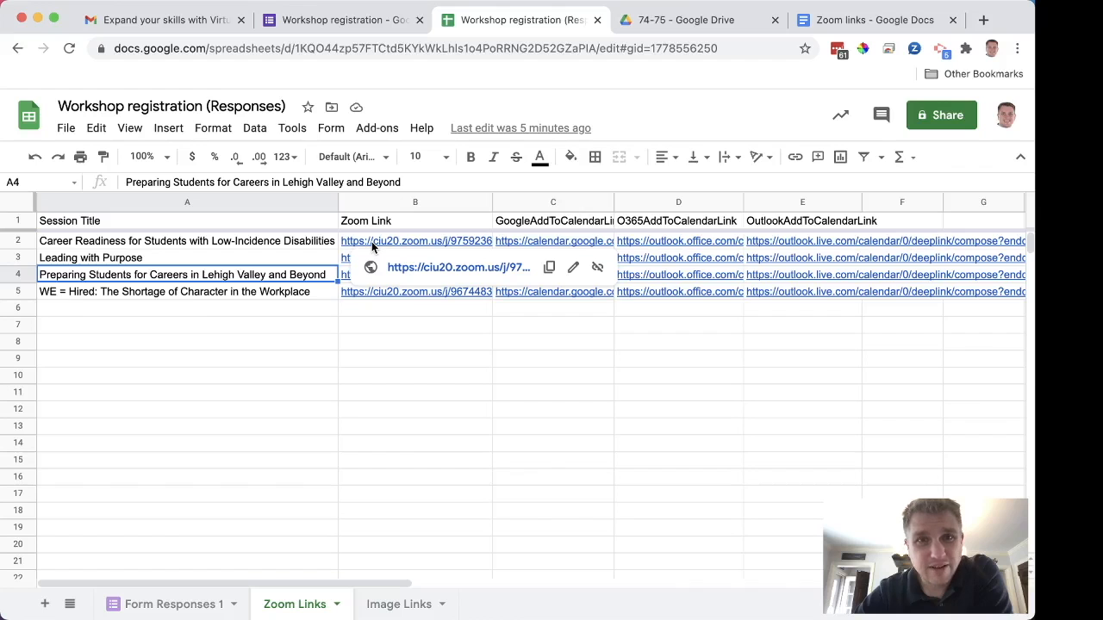
left_click(344, 19)
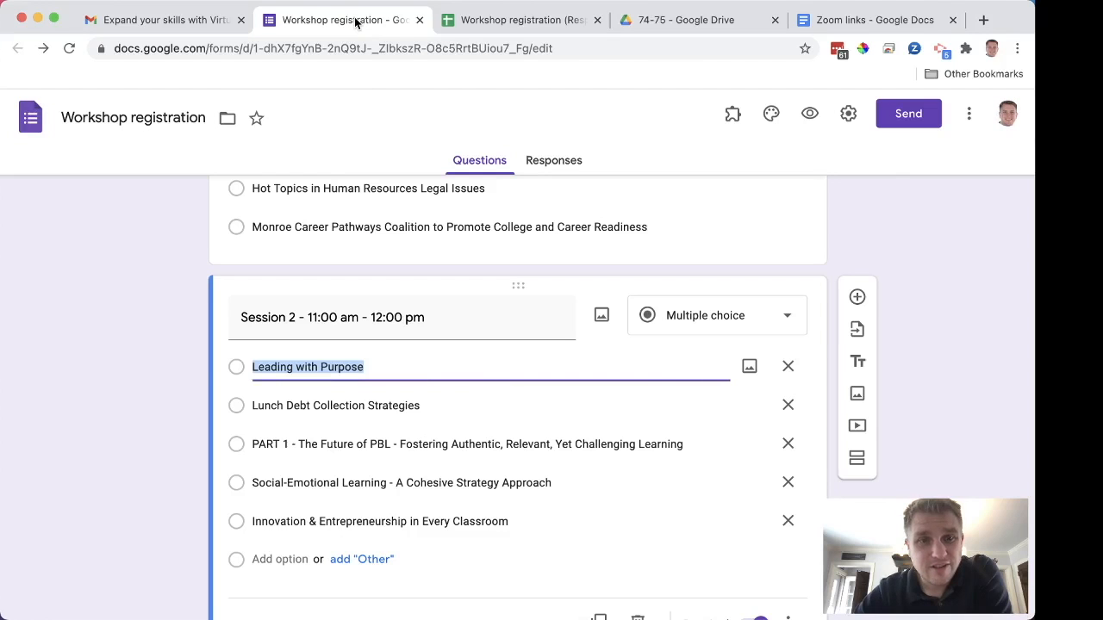
scroll(374, 439, "up", 3)
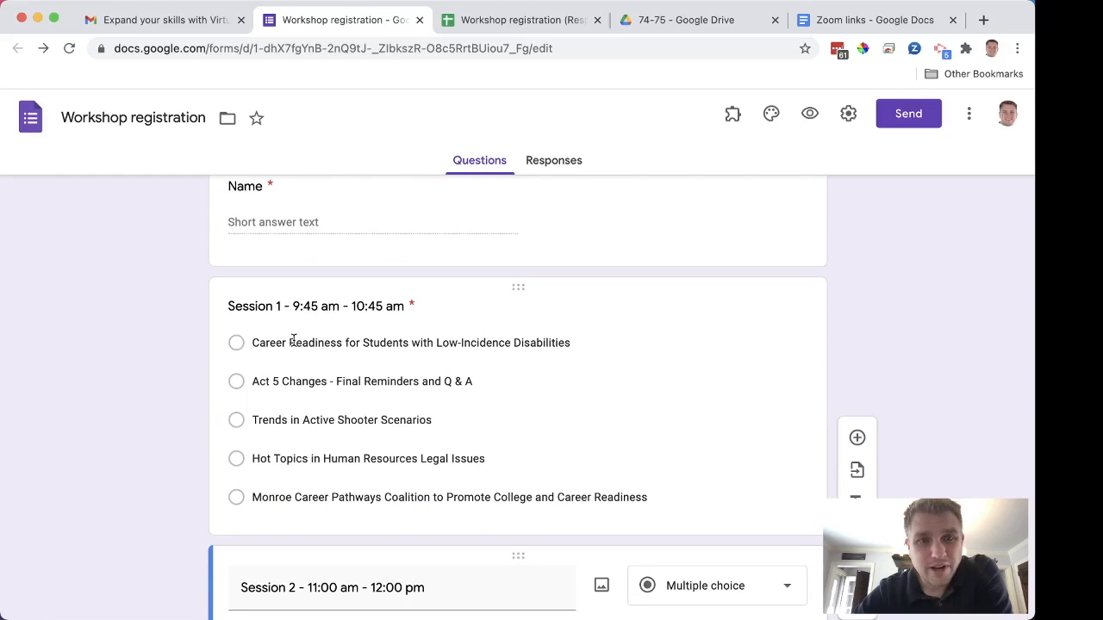
left_click(256, 349)
scroll(256, 349, "down", 4)
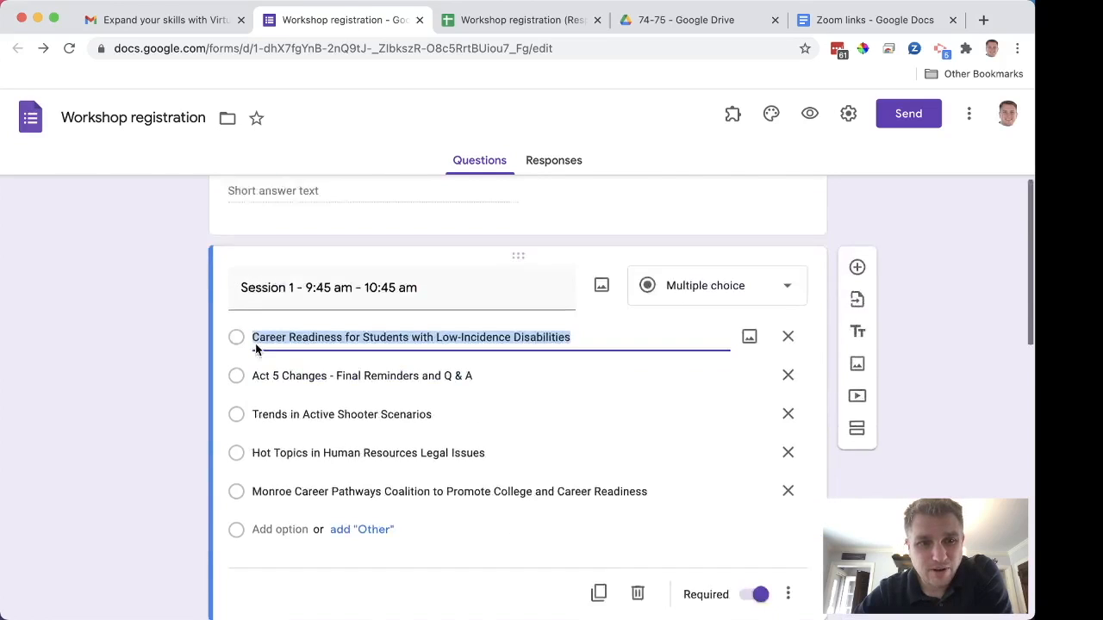
left_click(301, 508)
scroll(300, 507, "down", 4)
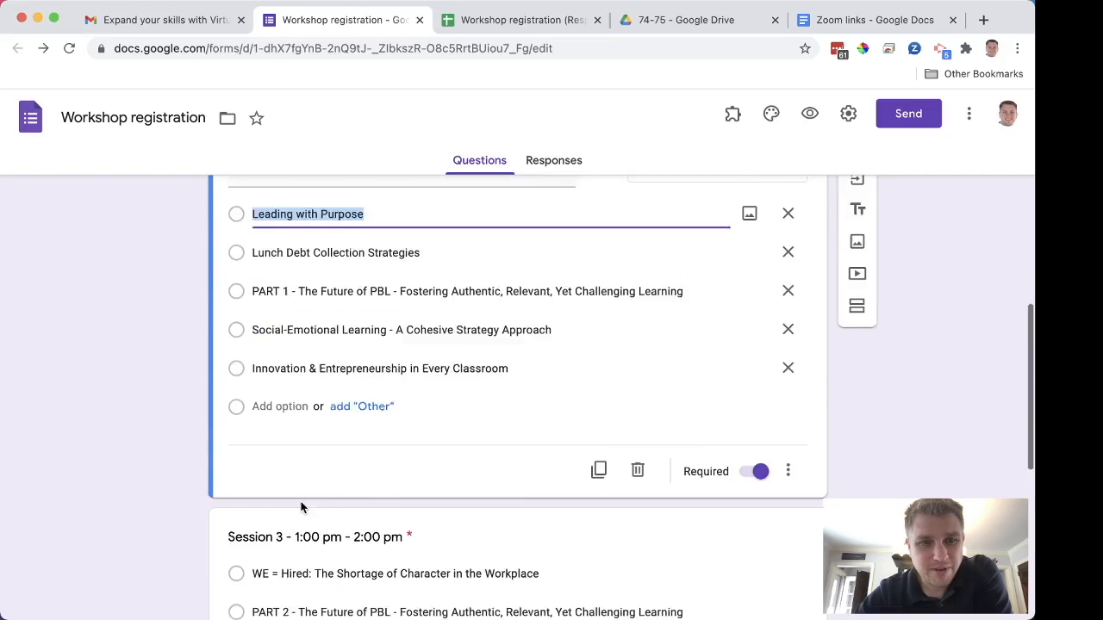
left_click(305, 489)
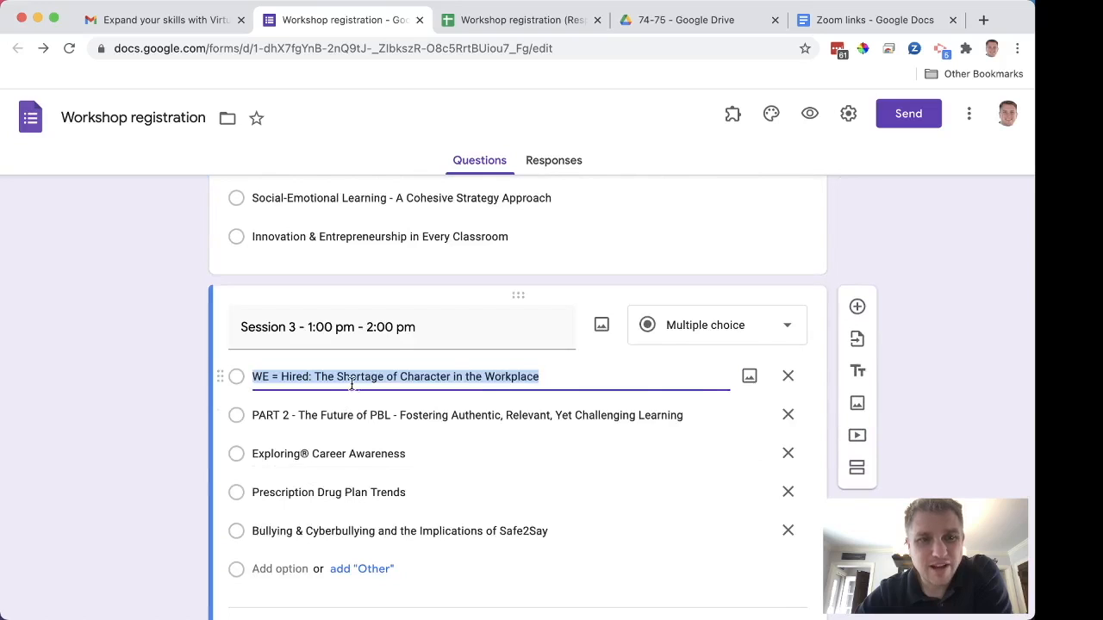
scroll(352, 384, "up", 1)
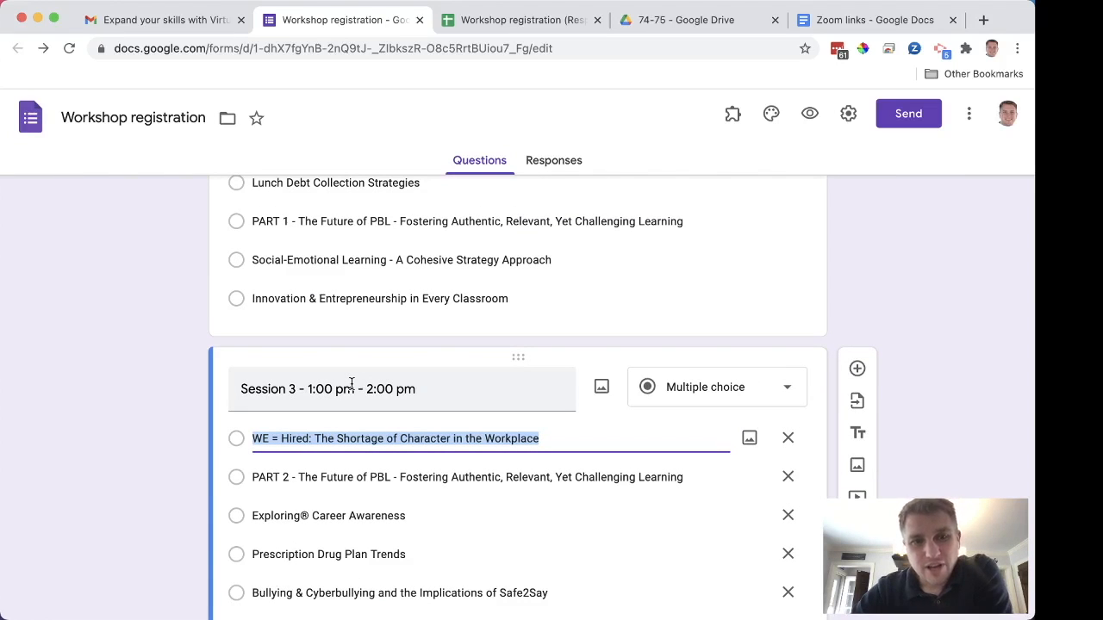
Step: Return to Session 1 in the form and examine the Act 5 Changes and Trends in Active Shooter Scenarios options
scroll(351, 383, "up", 12)
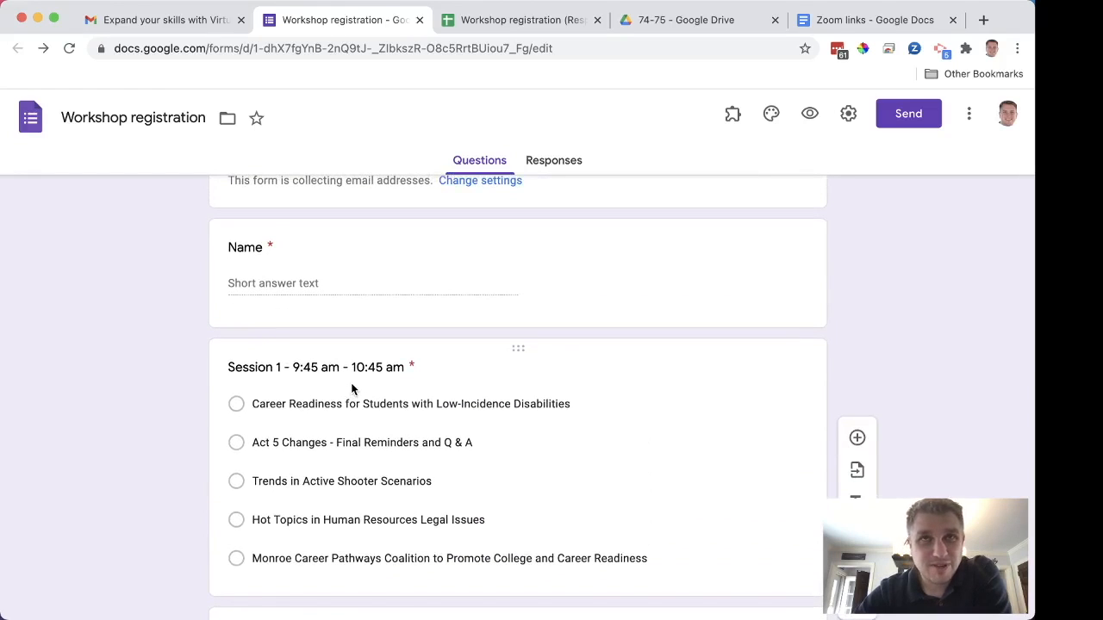
left_click(353, 445)
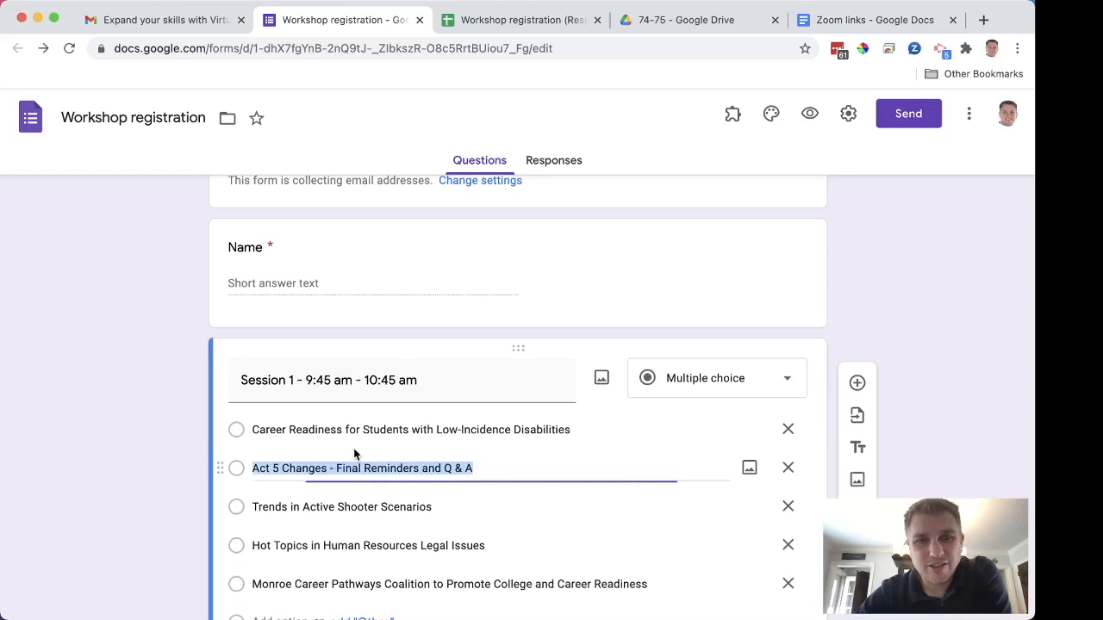
left_click(366, 510)
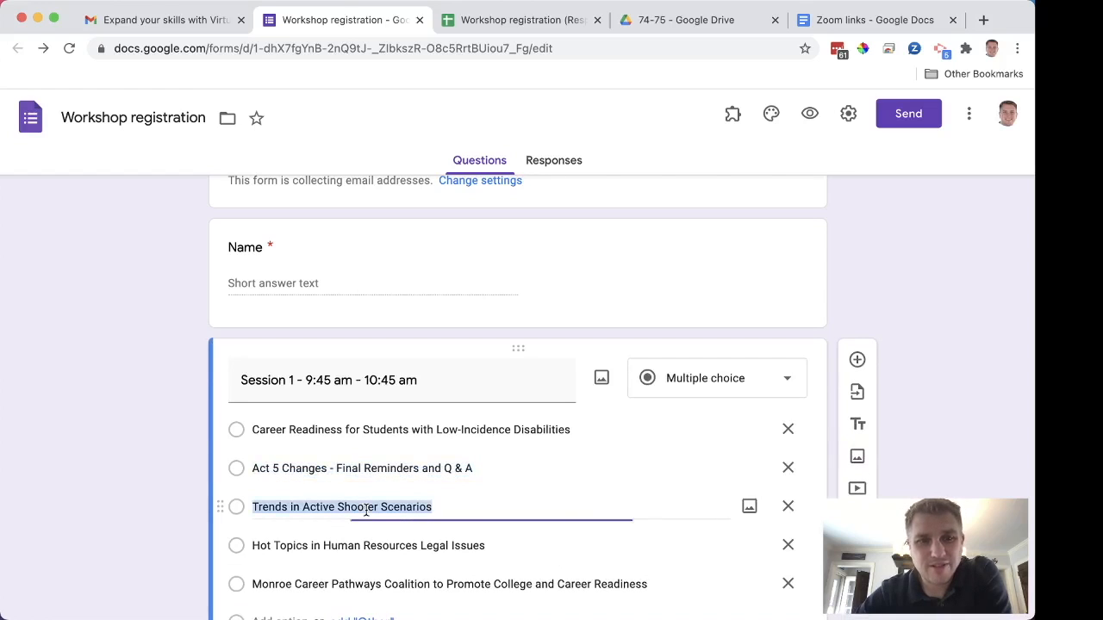
Step: Review the session titles and Zoom links in the Zoom links document, and compare them with the Zoom Link column of the response spreadsheet
left_click(862, 24)
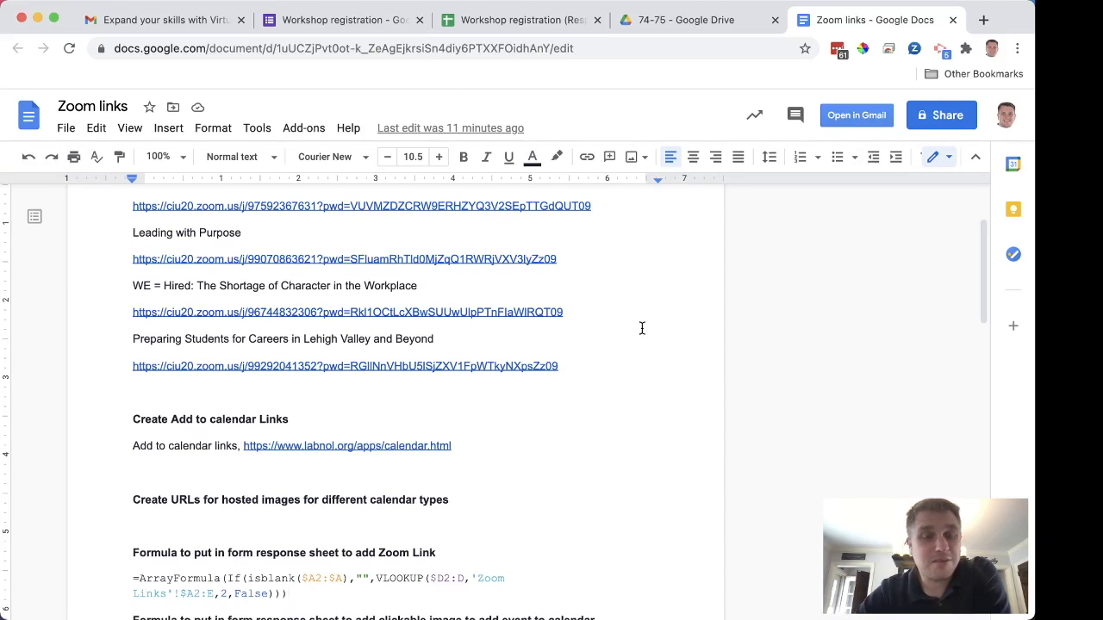
scroll(641, 328, "up", 5)
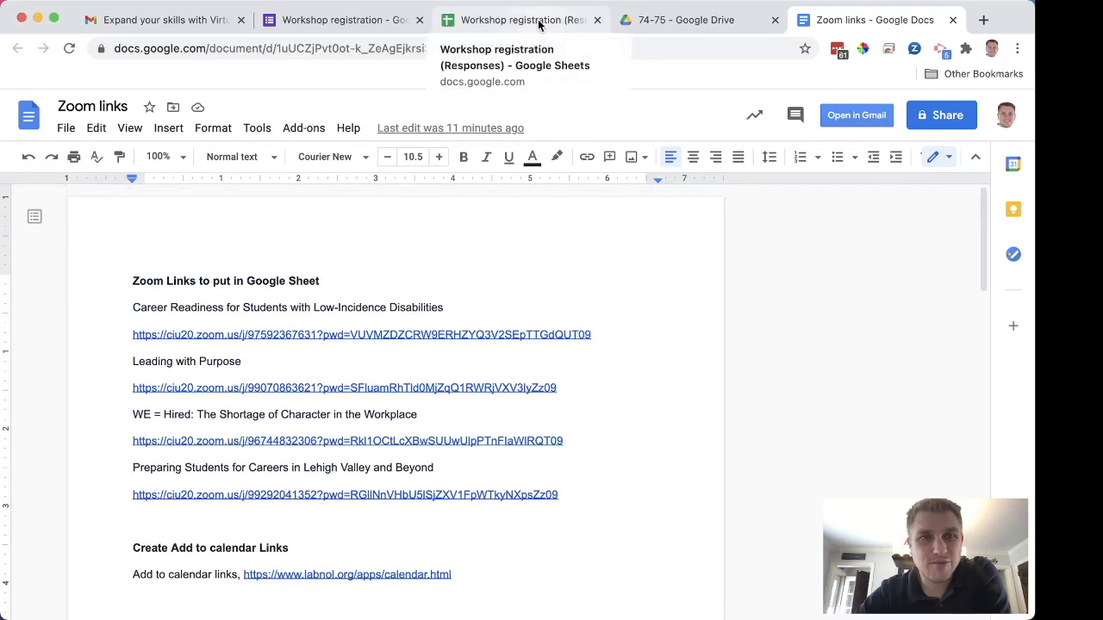
left_click(504, 20)
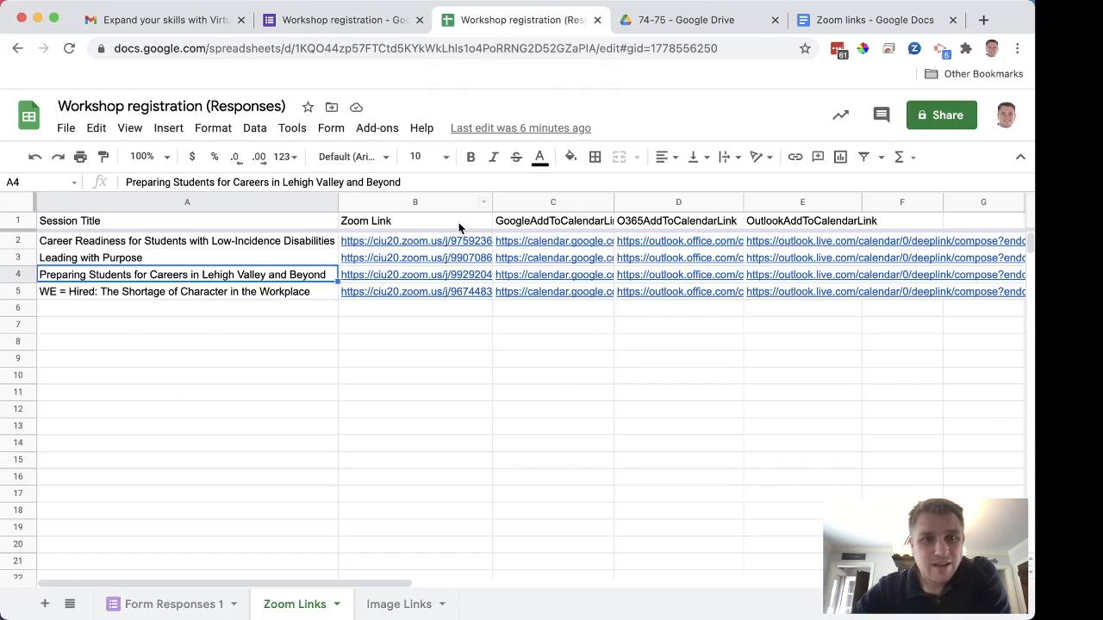
mouse_move(442, 241)
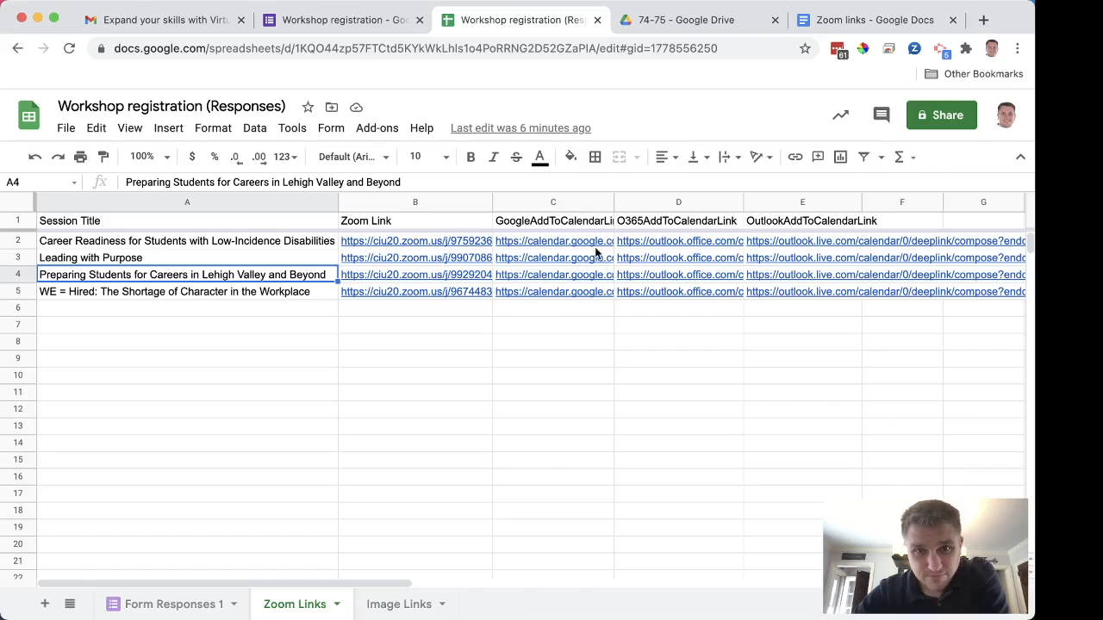
Step: Inspect the GoogleAddToCalendarLink and OutlookAddToCalendarLink headers and the Google calendar links beneath in the Zoom Links sheet
left_click(582, 221)
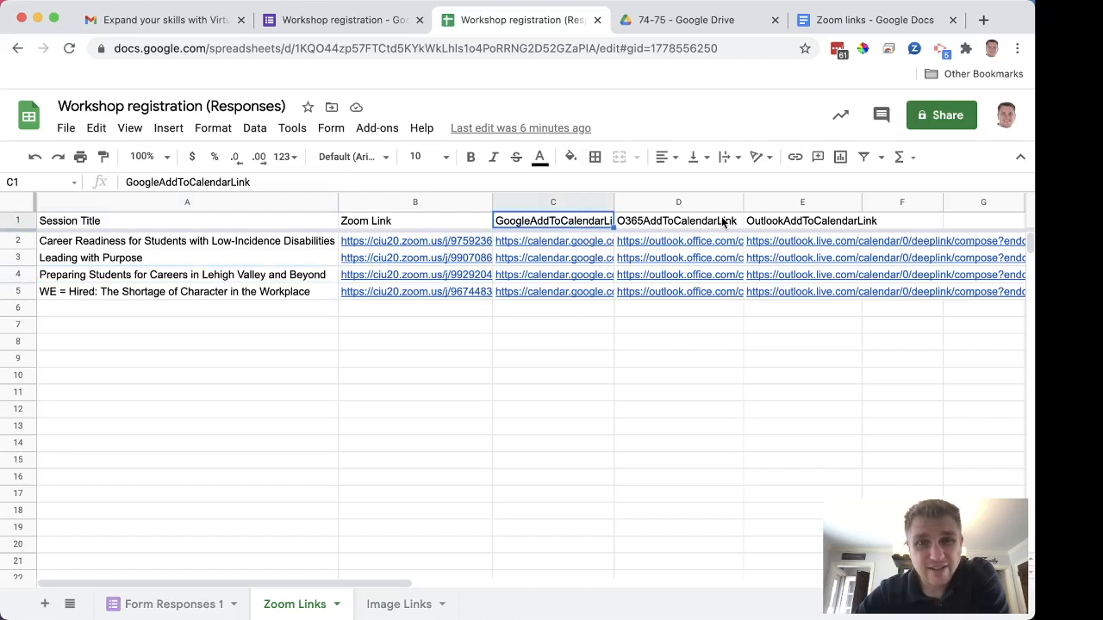
left_click(792, 224)
left_click(567, 220)
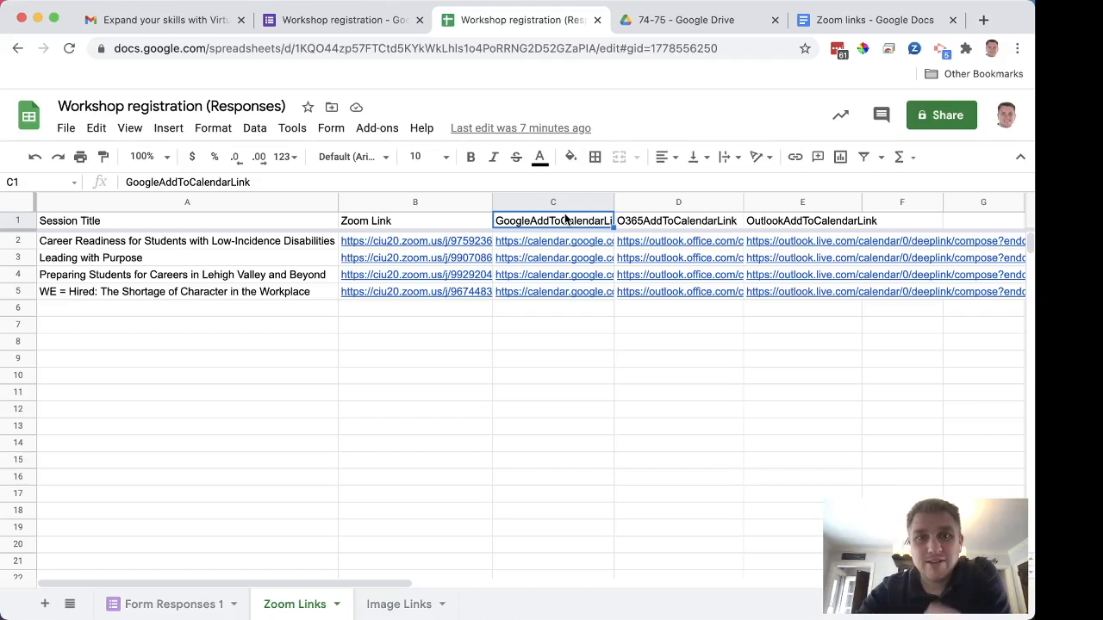
mouse_move(577, 258)
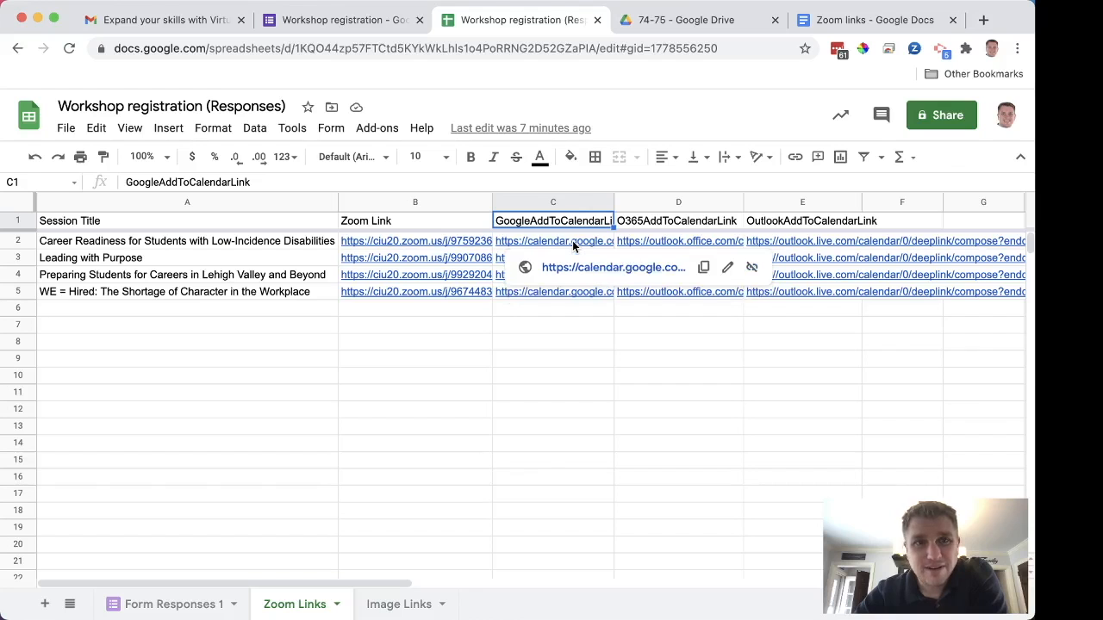
Step: Open the labnol.org Add to Calendar generator from the link under "Create Add to calendar Links" in the Zoom links document
left_click(866, 31)
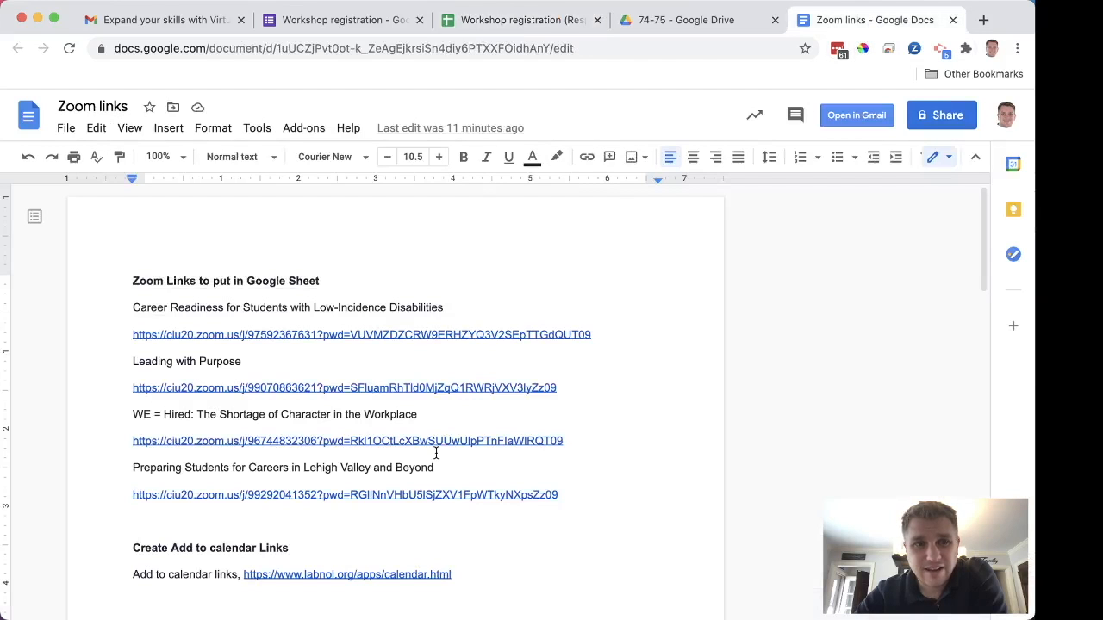
scroll(436, 462, "down", 2)
scroll(436, 462, "down", 2)
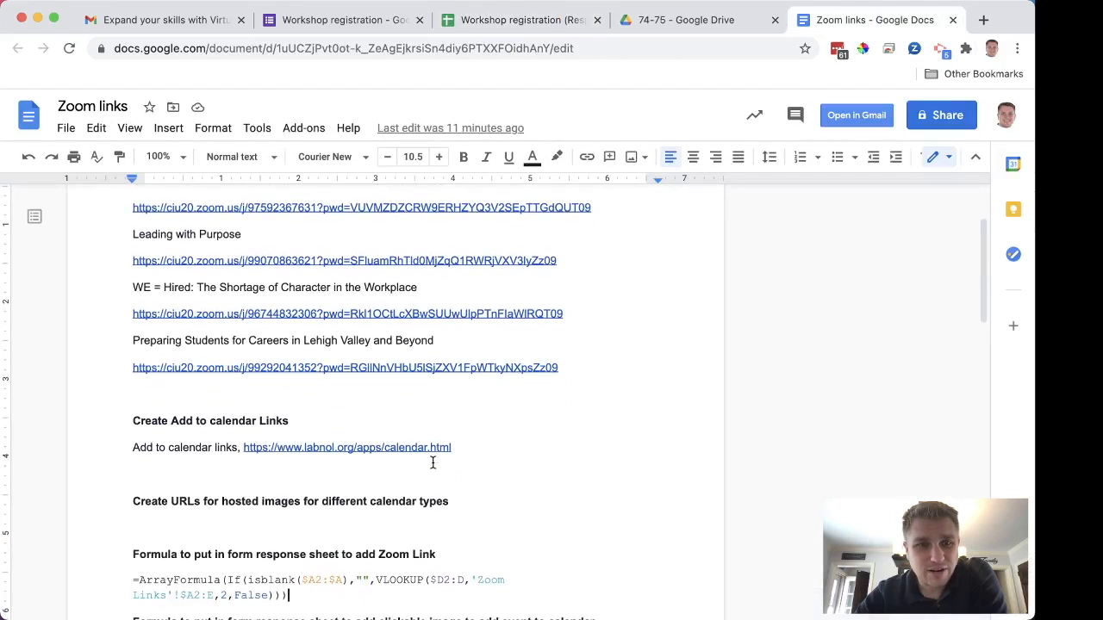
left_click(341, 448)
left_click(347, 470)
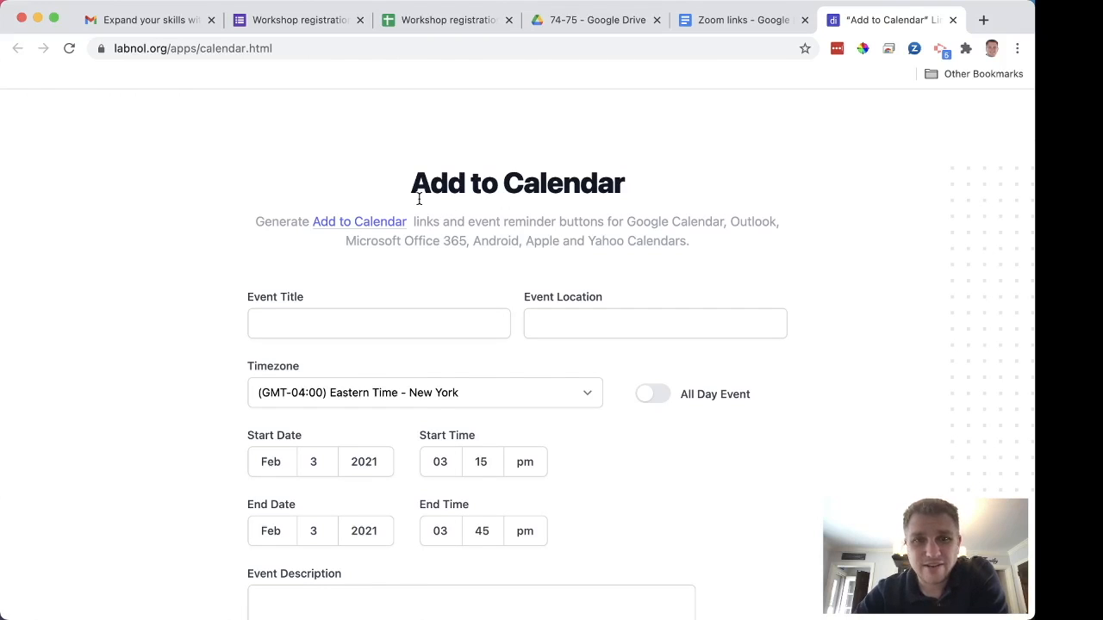
left_click(464, 328)
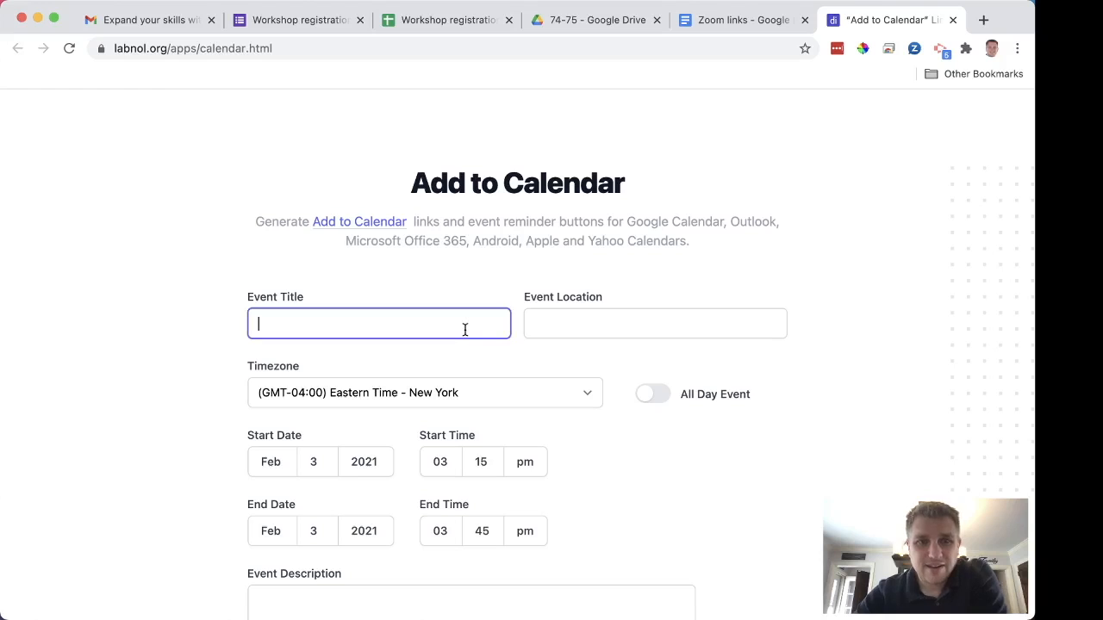
type("test")
key("Tab")
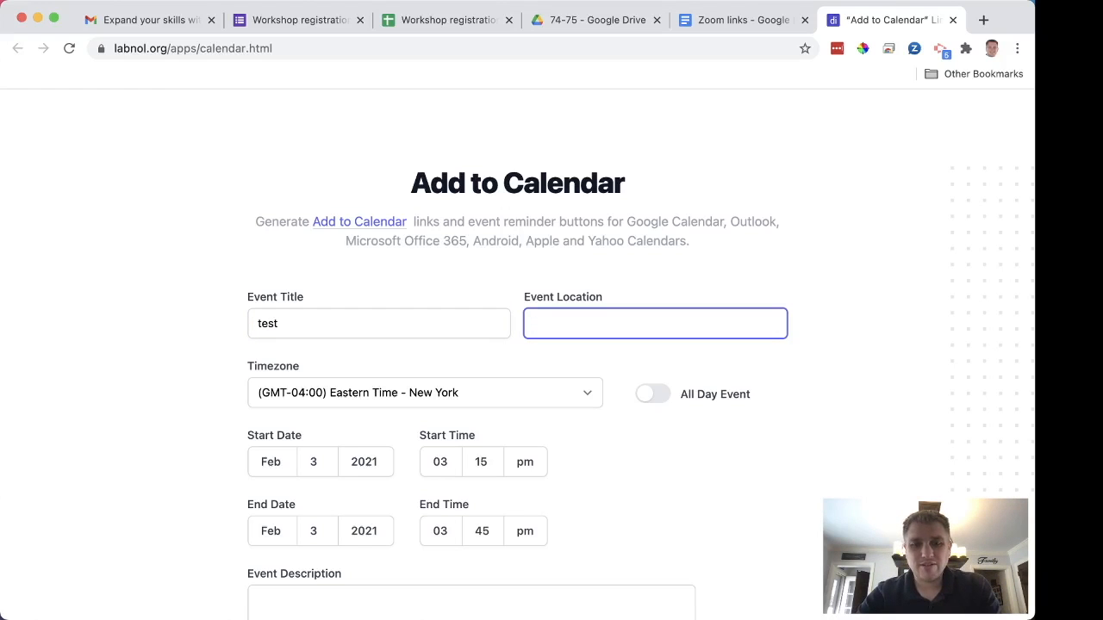
type("https")
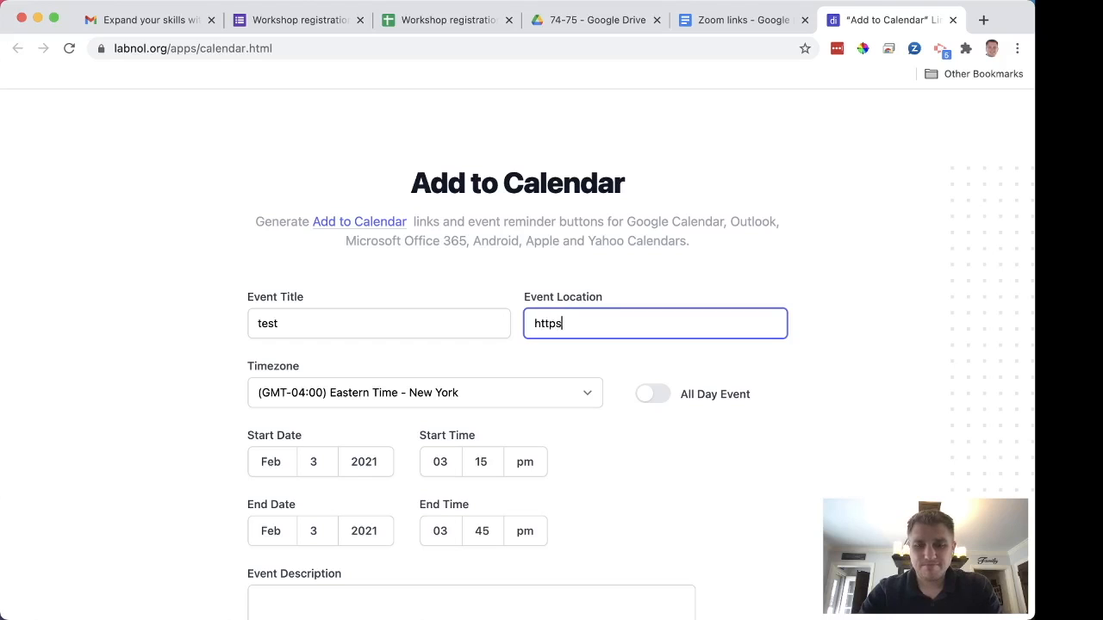
type("://zoom.us/j/hgjhgjhgjh")
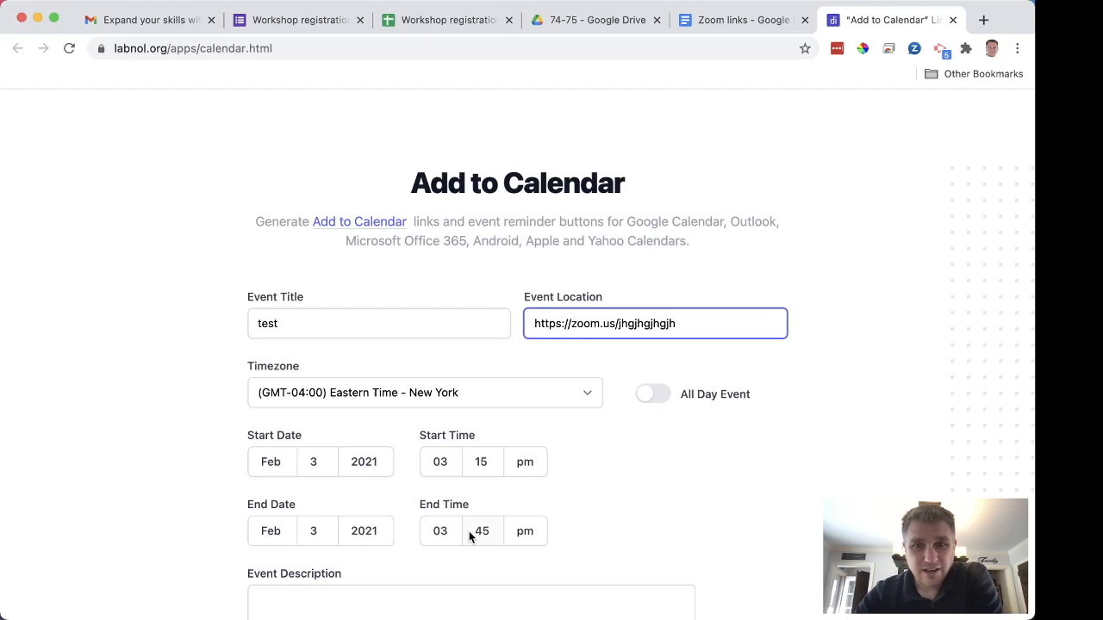
Step: Leave the event description blank, copy the generated Google Calendar link, and select cell C2 of the Zoom Links sheet as its destination
scroll(472, 541, "down", 3)
left_click(433, 490)
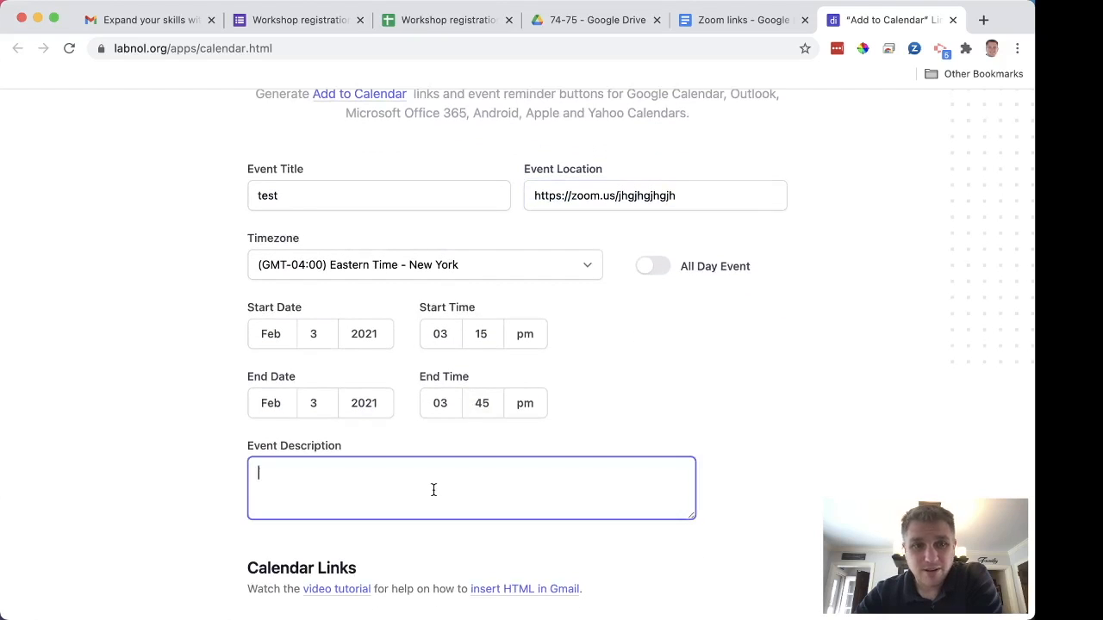
scroll(433, 490, "down", 4)
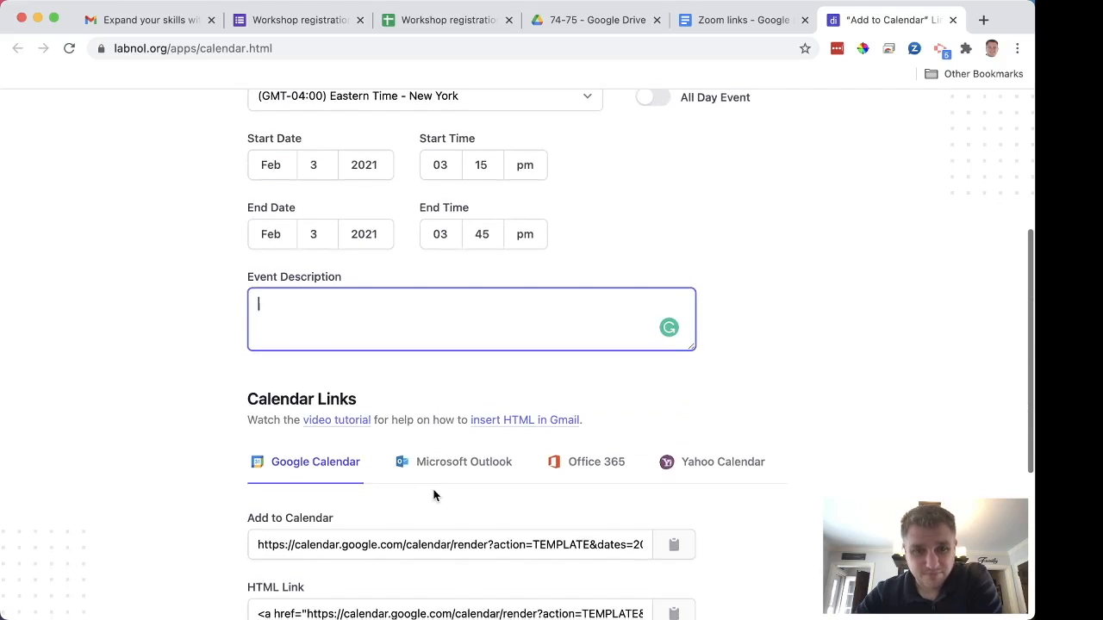
scroll(434, 465, "down", 3)
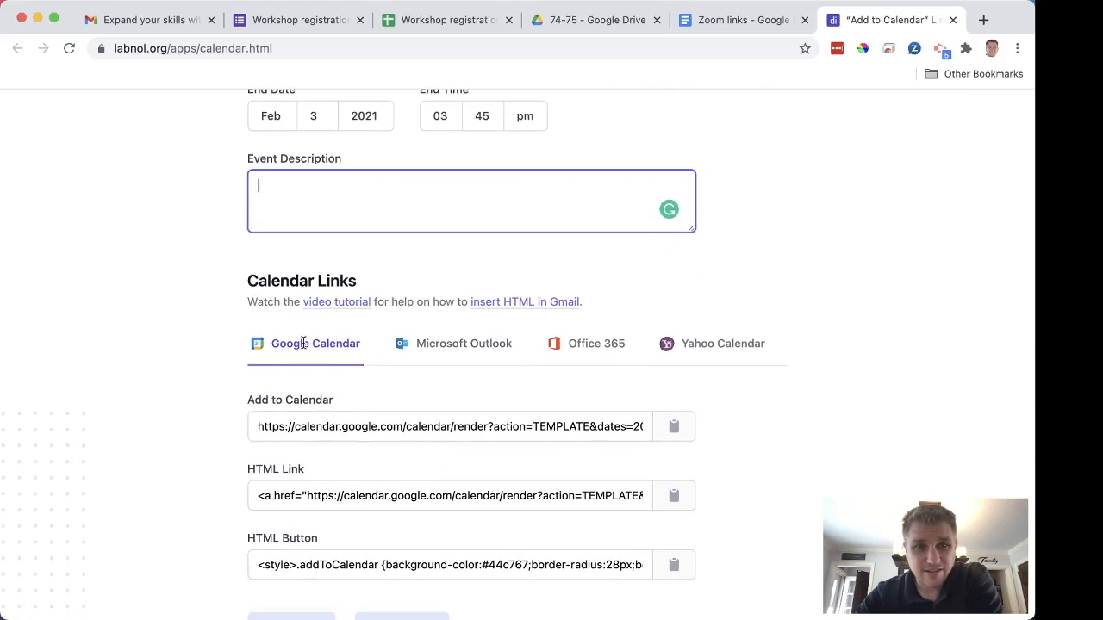
left_click(675, 428)
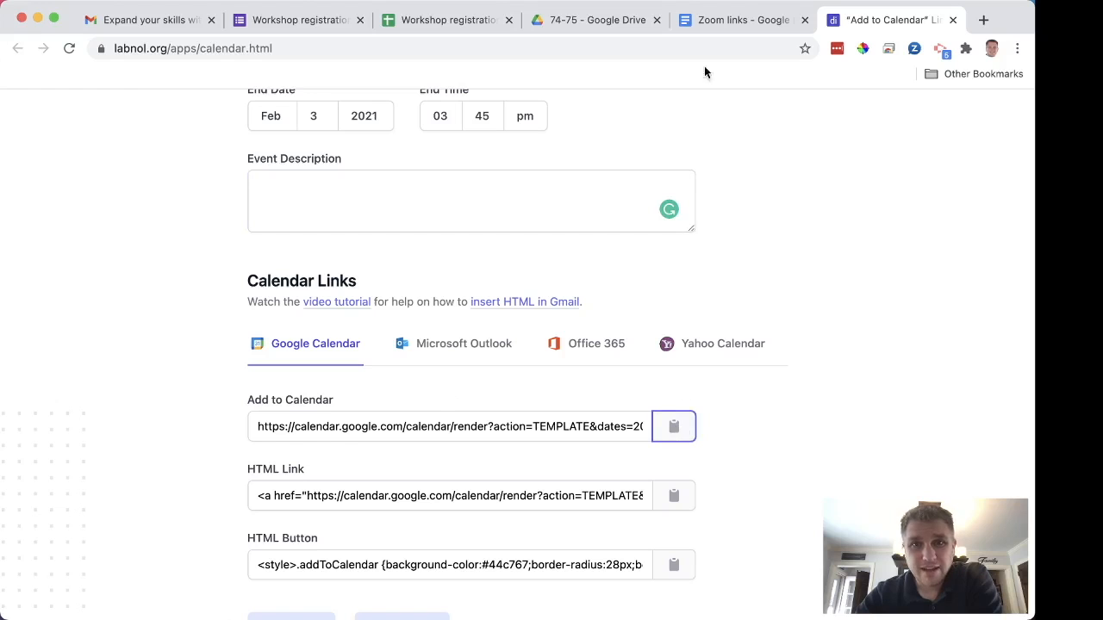
left_click(463, 19)
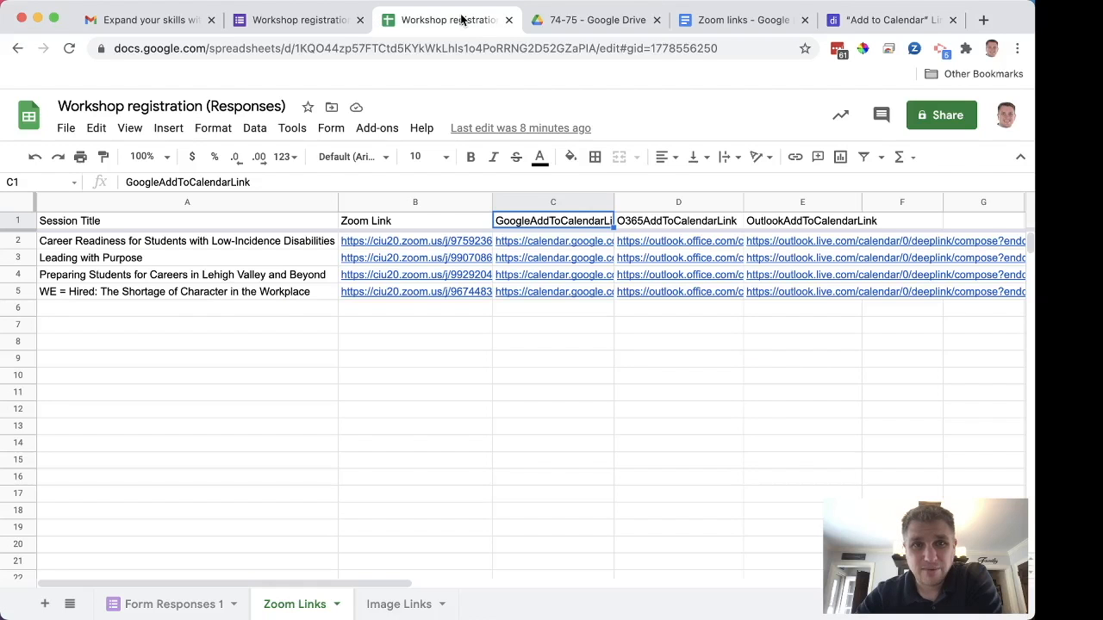
left_click(540, 243)
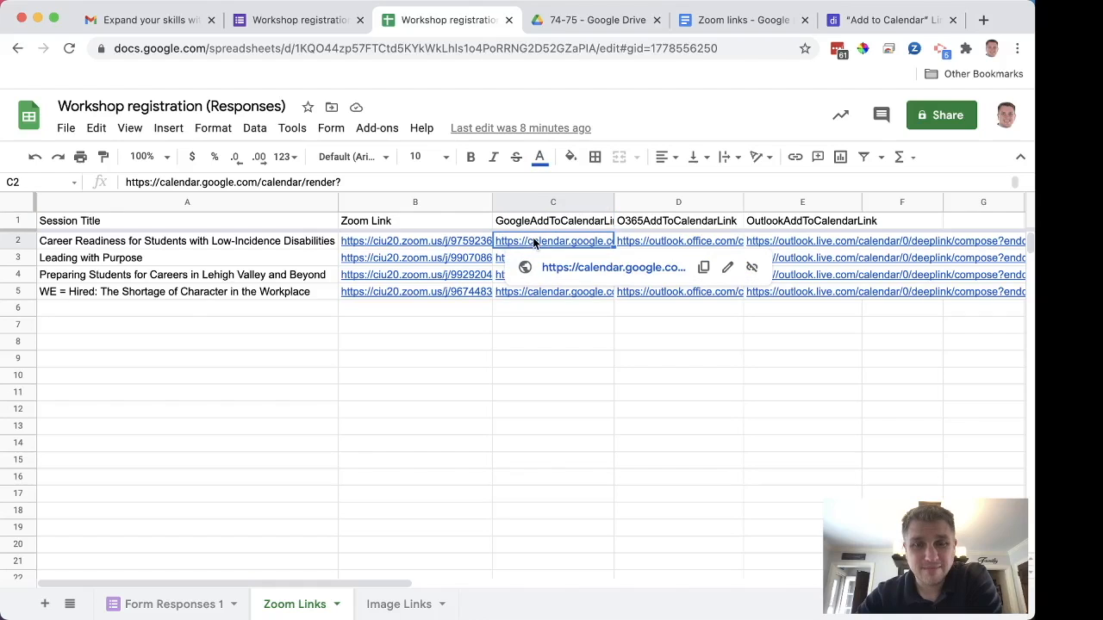
Step: Copy the generated Microsoft Outlook link from the calendar generator, and select cell E2 of the Zoom Links sheet as its destination
left_click(879, 19)
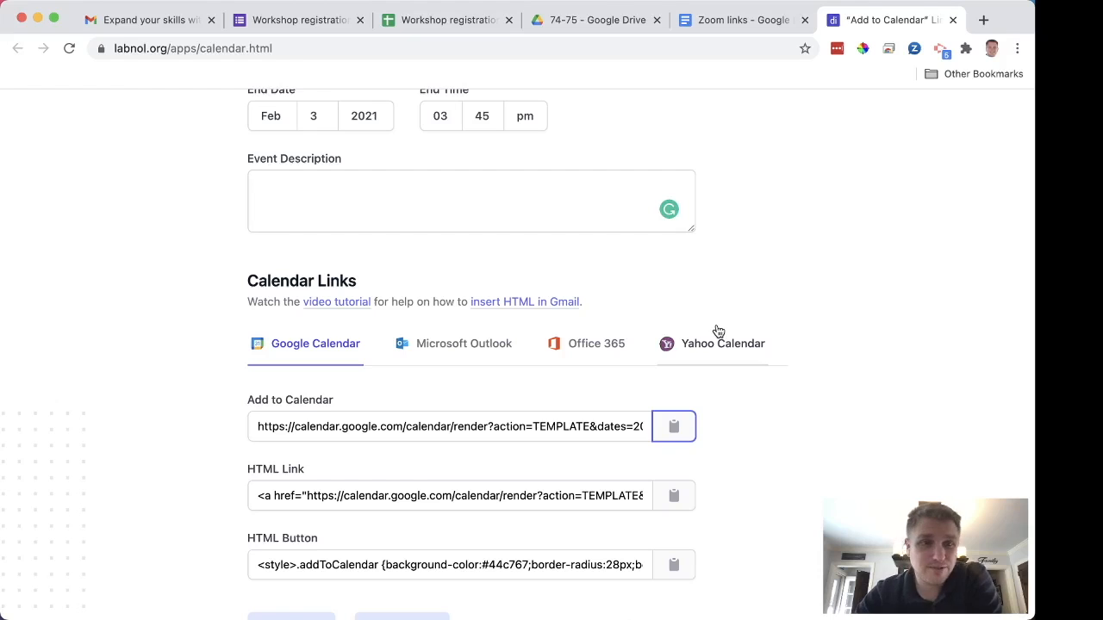
left_click(487, 351)
left_click(673, 425)
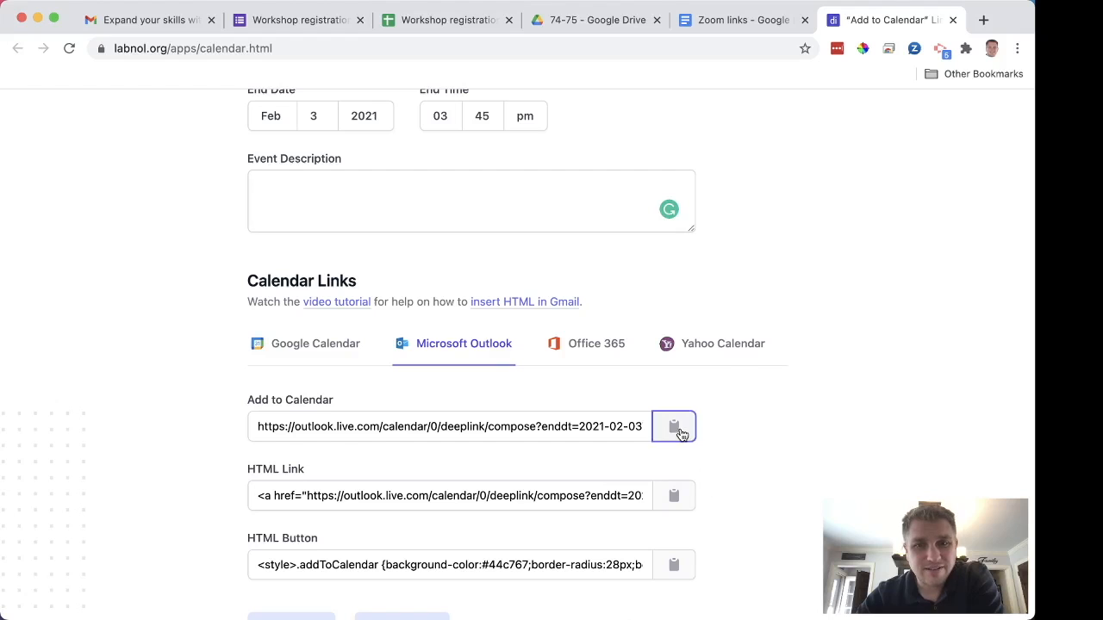
left_click(472, 24)
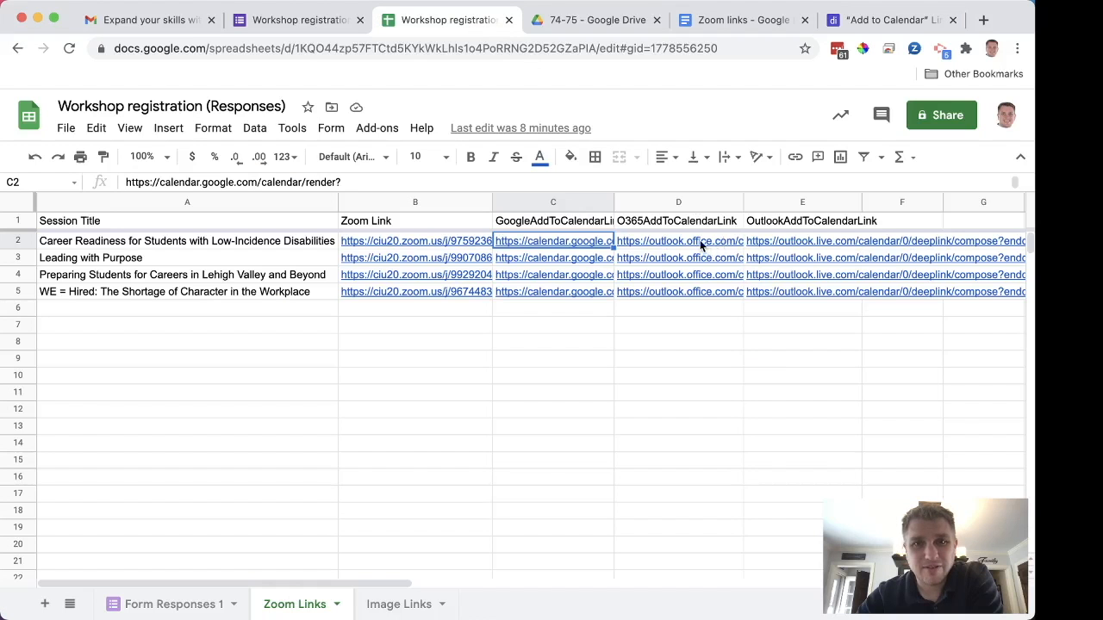
left_click(798, 245)
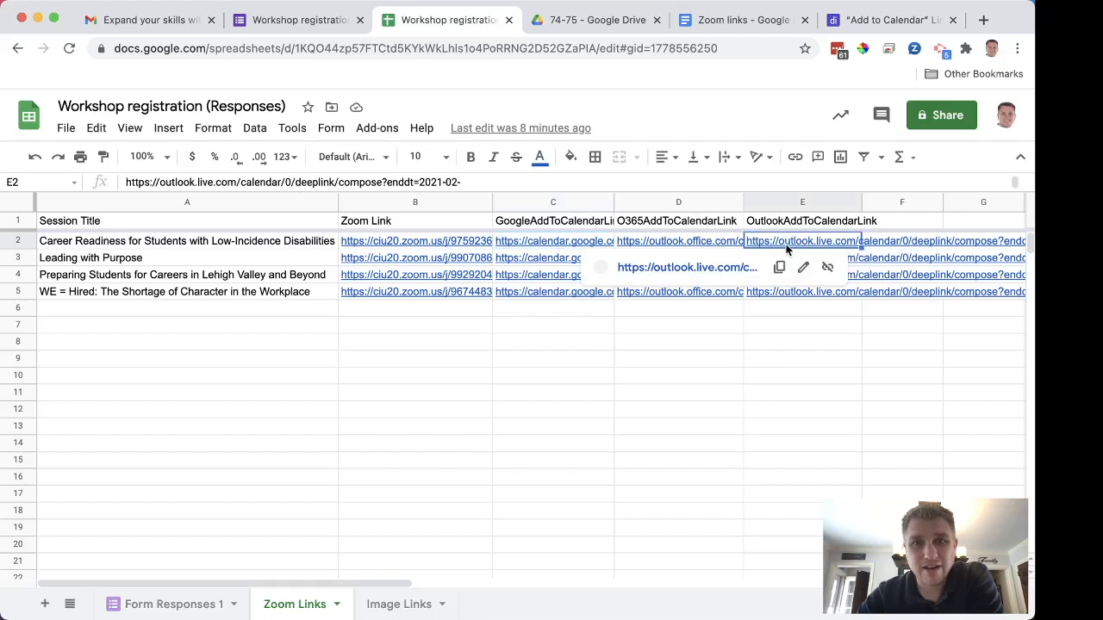
Step: Copy the generated Office 365 link from the calendar generator, and select cell D2 of the Zoom Links sheet as its destination
left_click(867, 23)
left_click(585, 342)
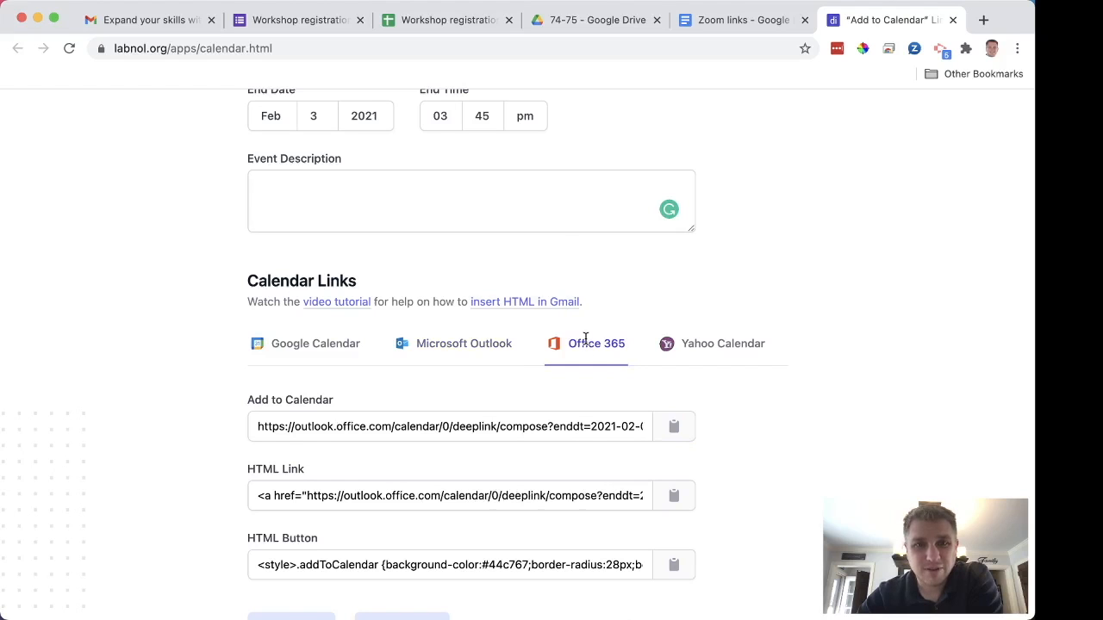
left_click(676, 427)
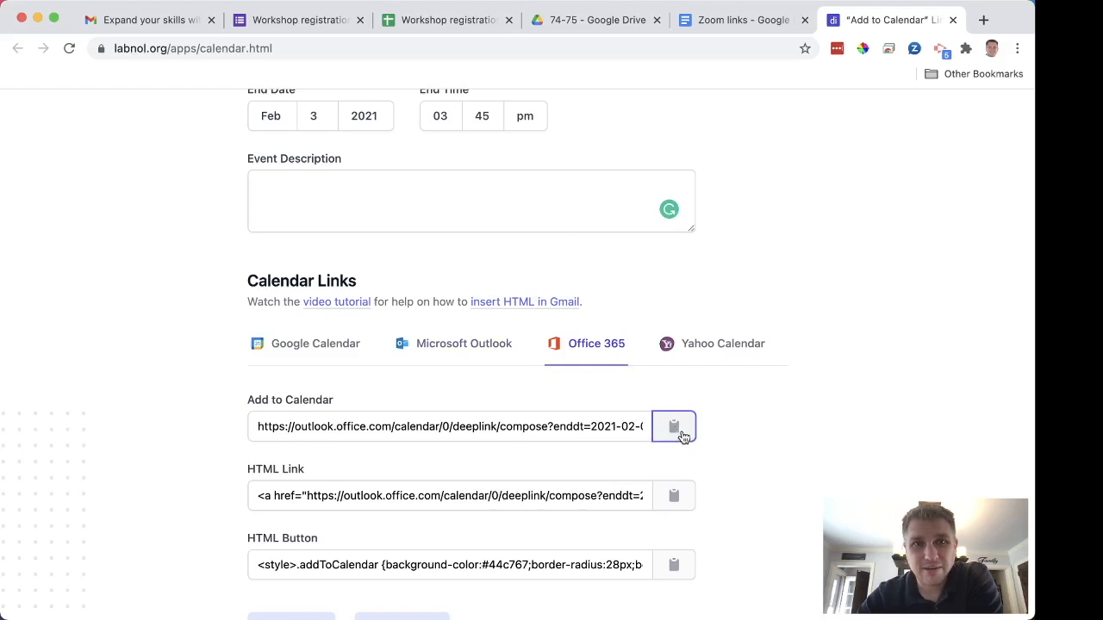
left_click(445, 17)
left_click(702, 241)
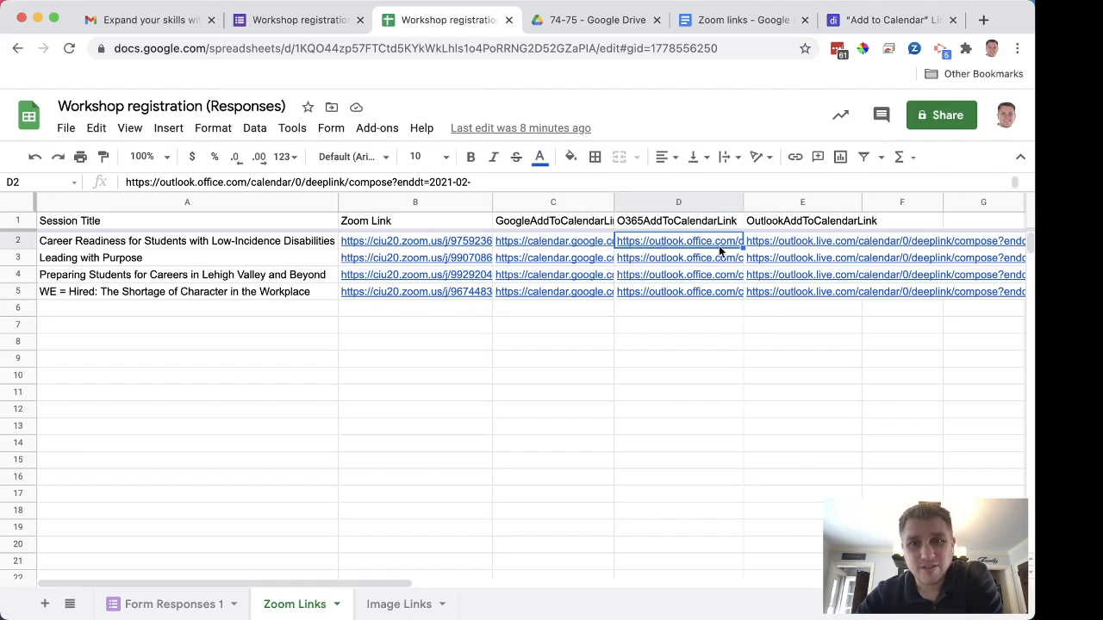
mouse_move(722, 251)
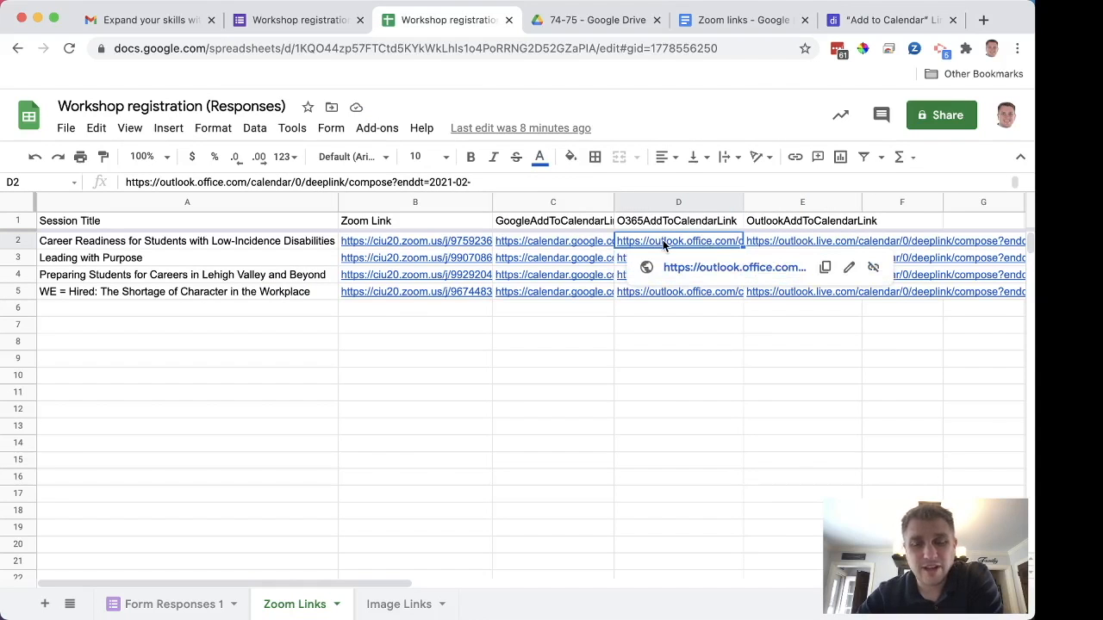
Step: Open the Google Calendar link in cell C2, examine the prefilled event's title and details, and leave the event without saving it
left_click(545, 261)
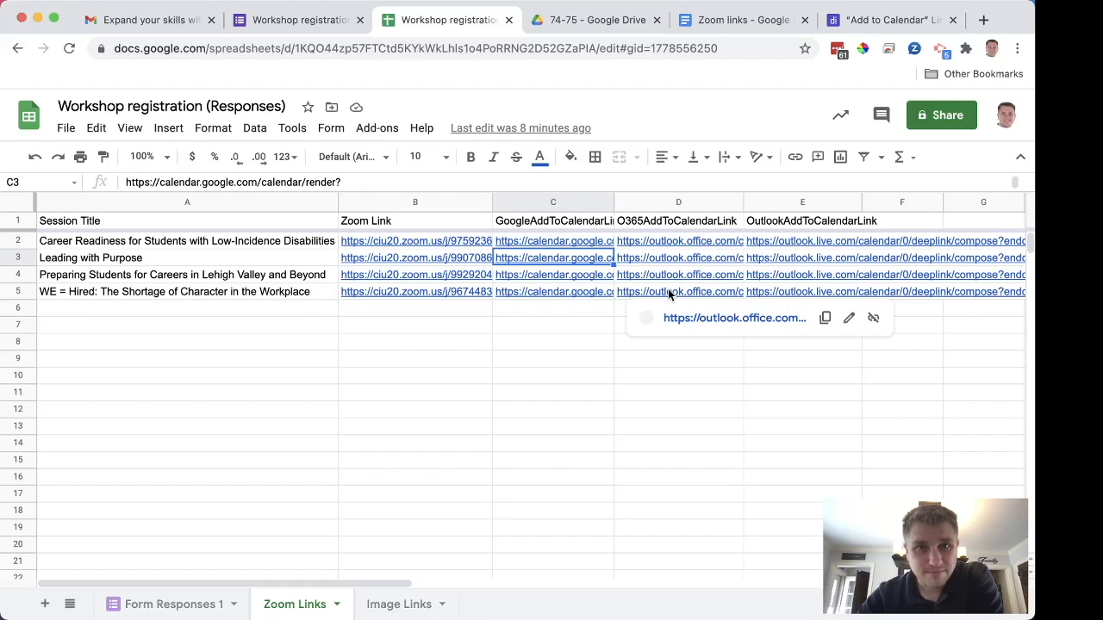
left_click(556, 242)
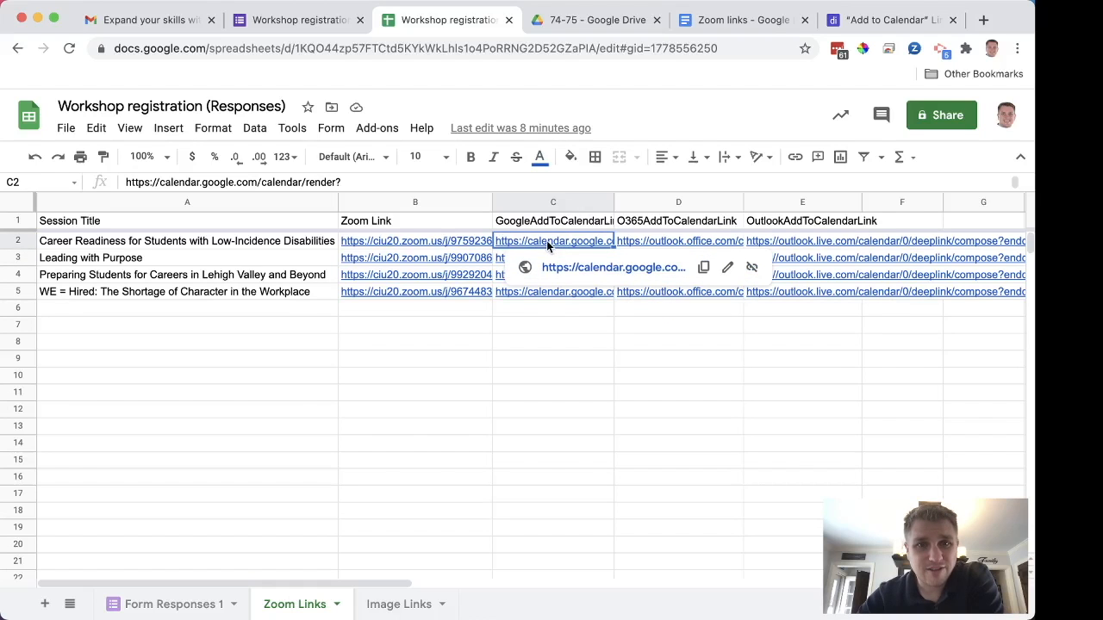
left_click(580, 273)
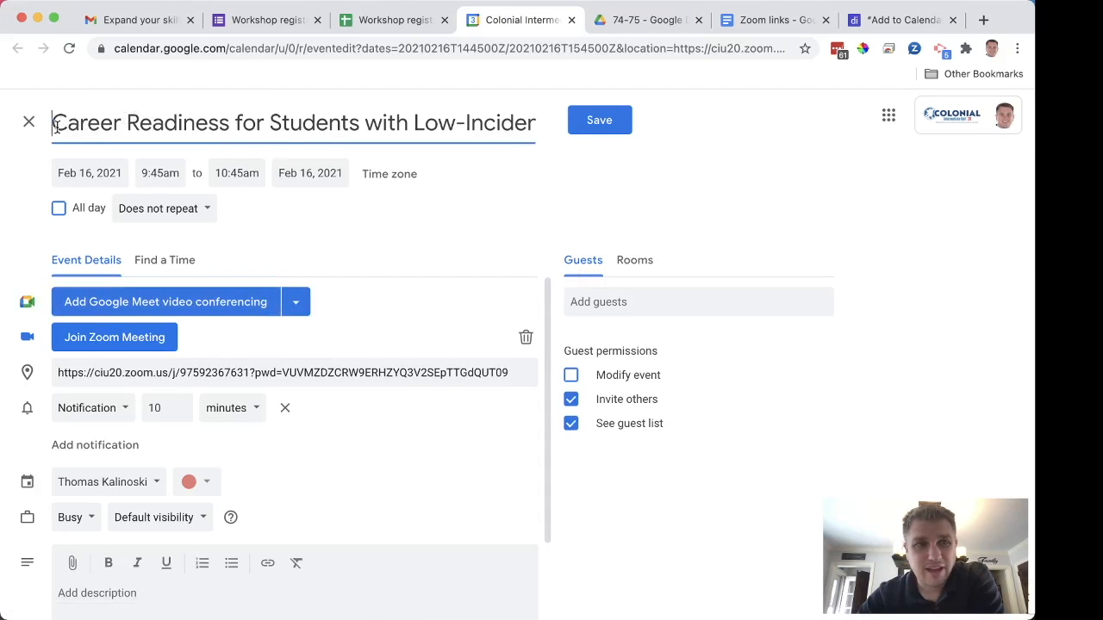
left_click_drag(55, 127, 167, 129)
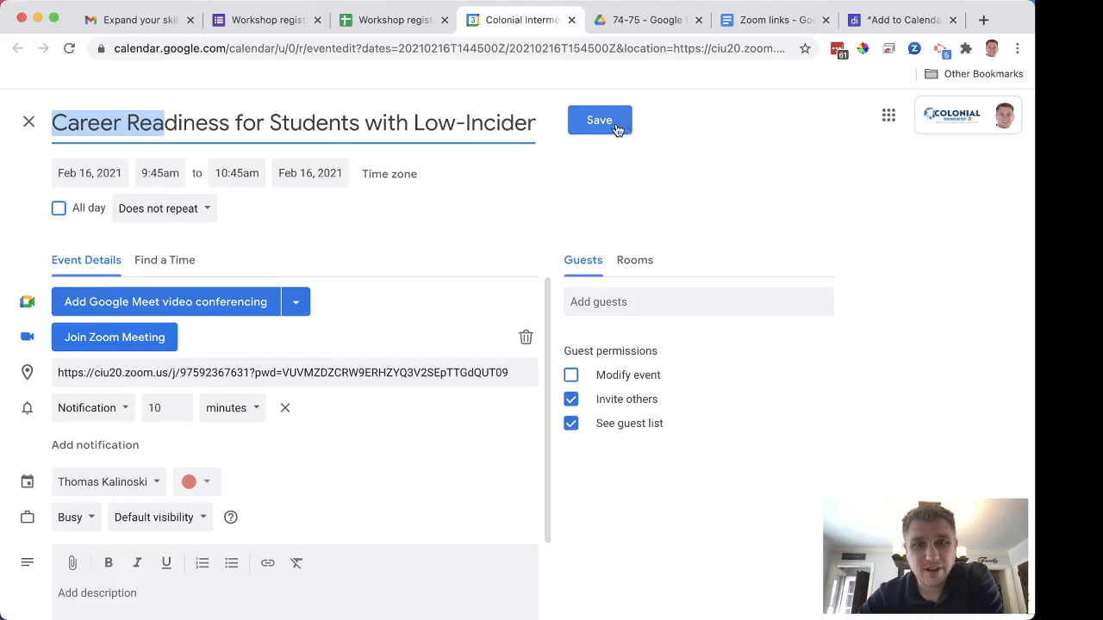
left_click(569, 20)
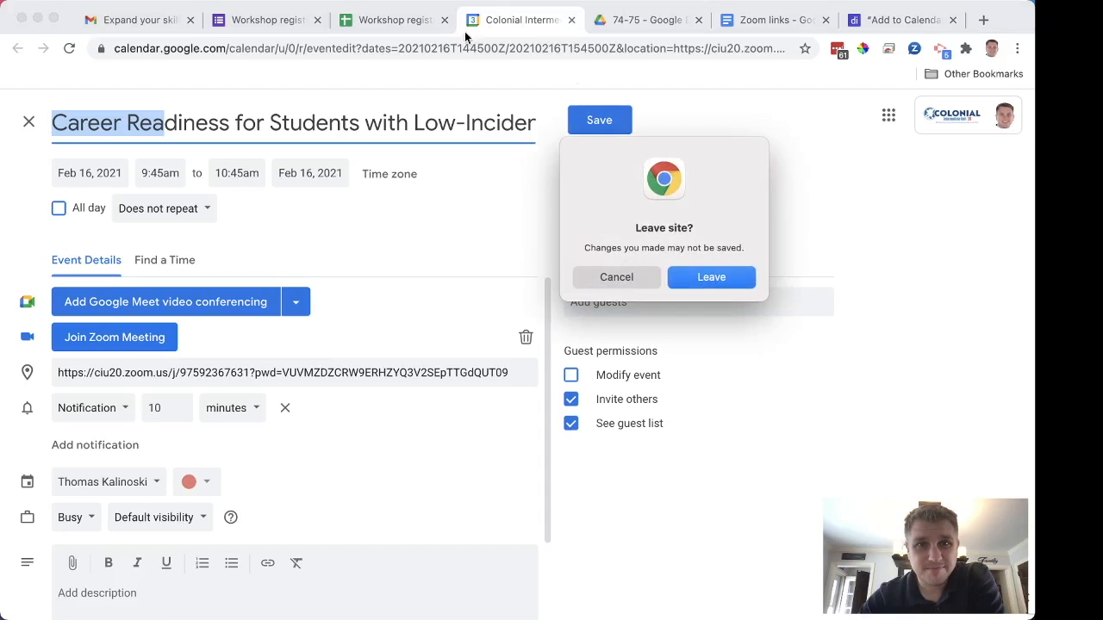
left_click(695, 273)
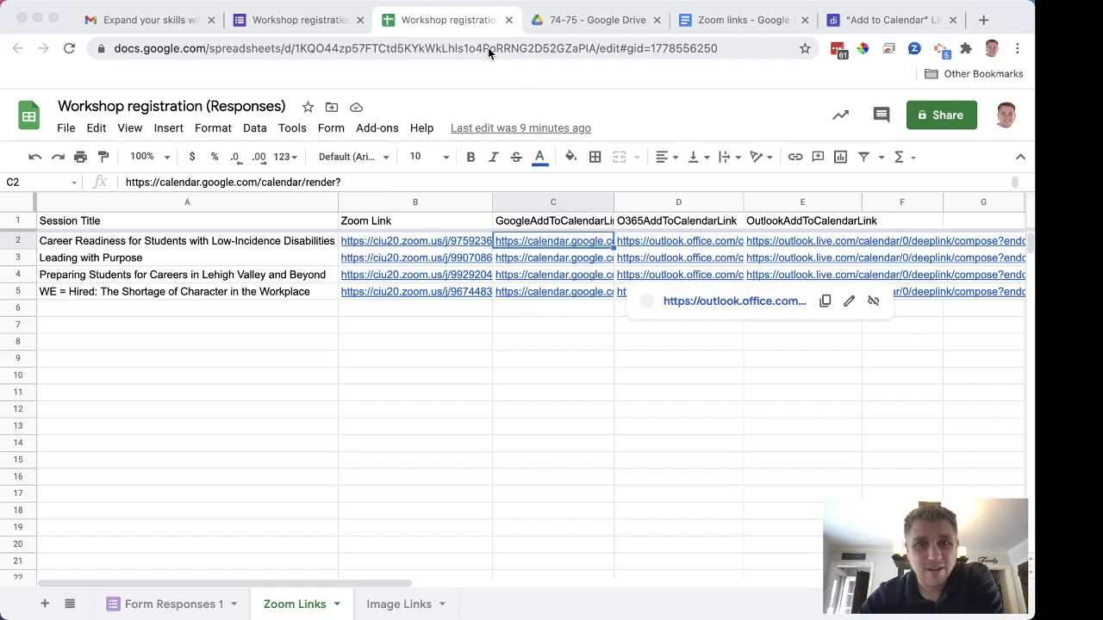